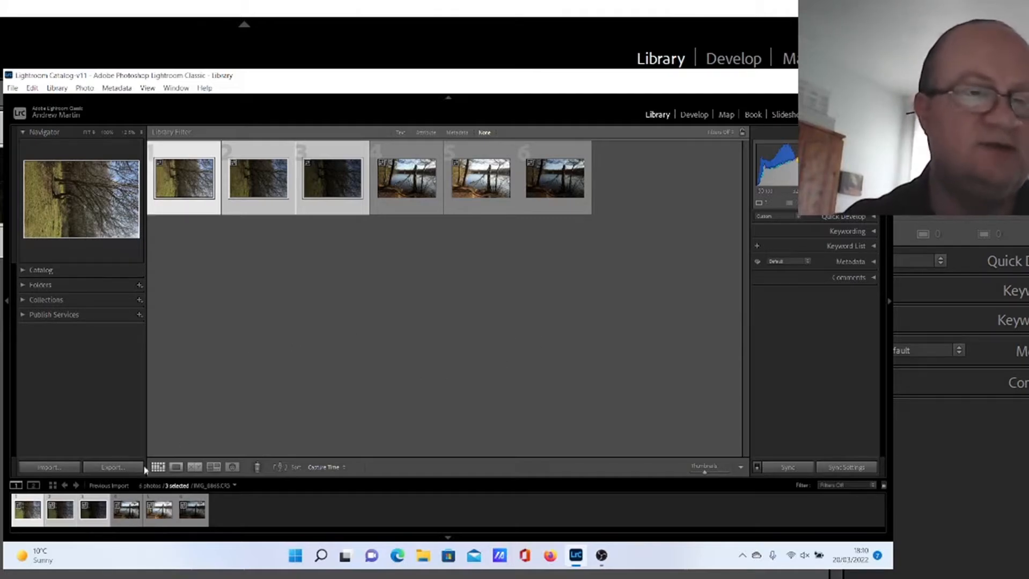
Step: Merge the three selected bracketed photos into an HDR image using Photo Merge
right_click(90, 516)
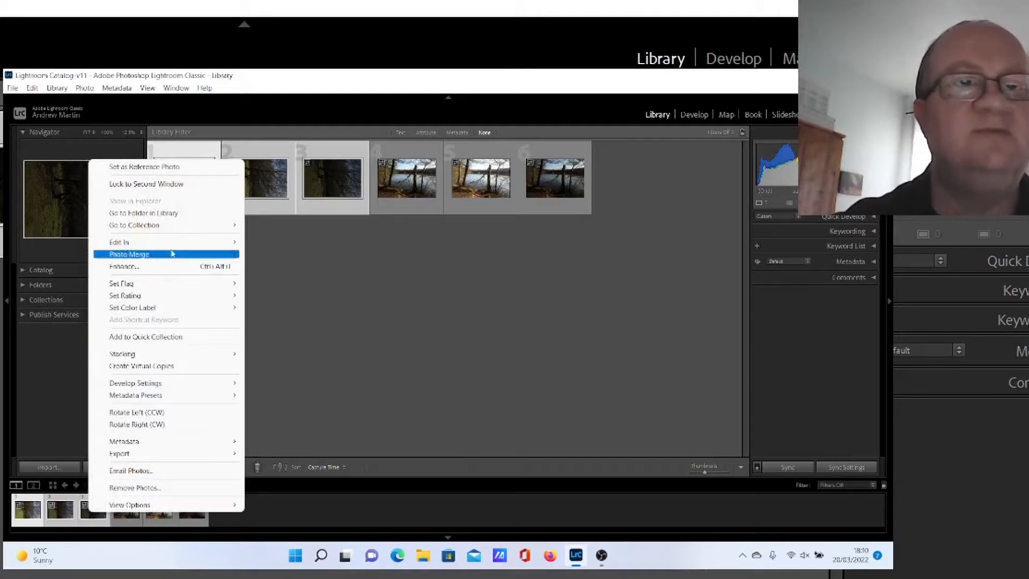
mouse_move(184, 255)
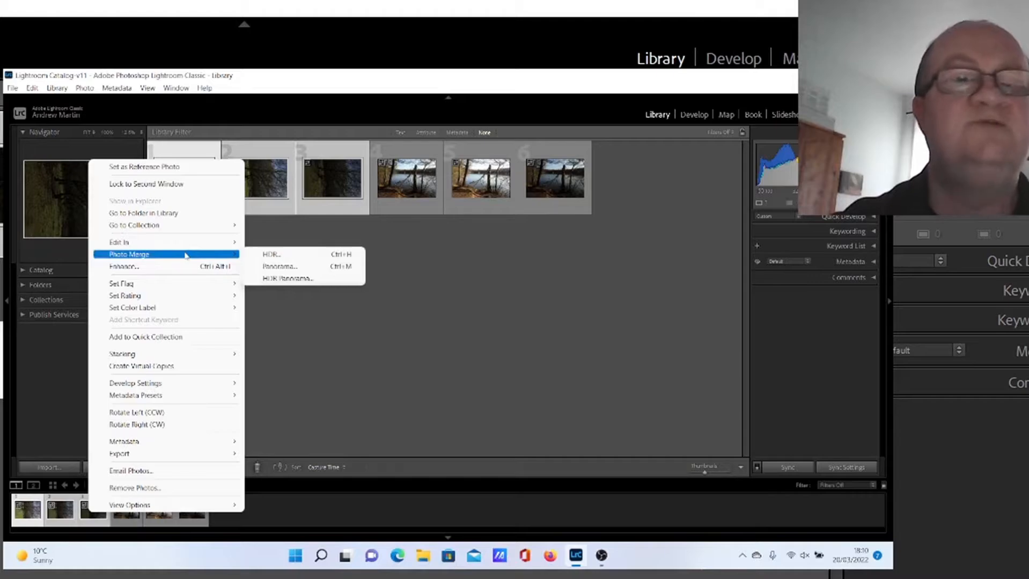
click(264, 255)
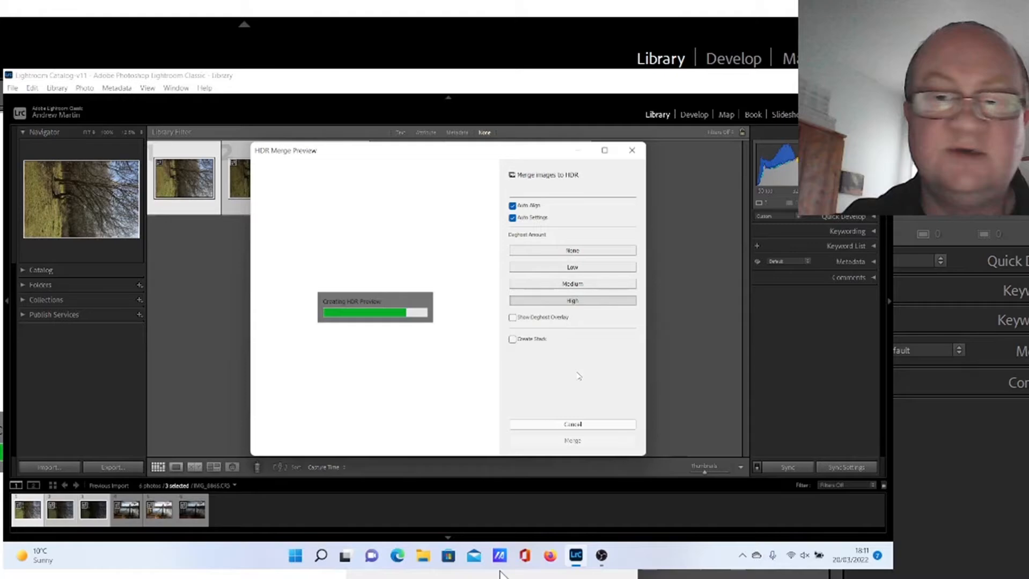
click(572, 441)
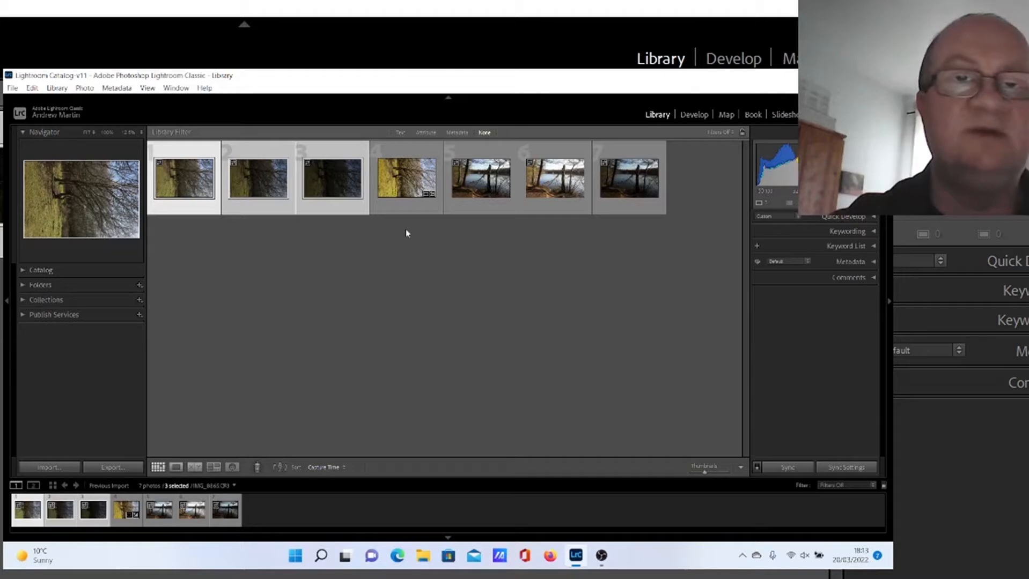
Step: Select the merged HDR image and rotate it left, counter-clockwise
click(406, 192)
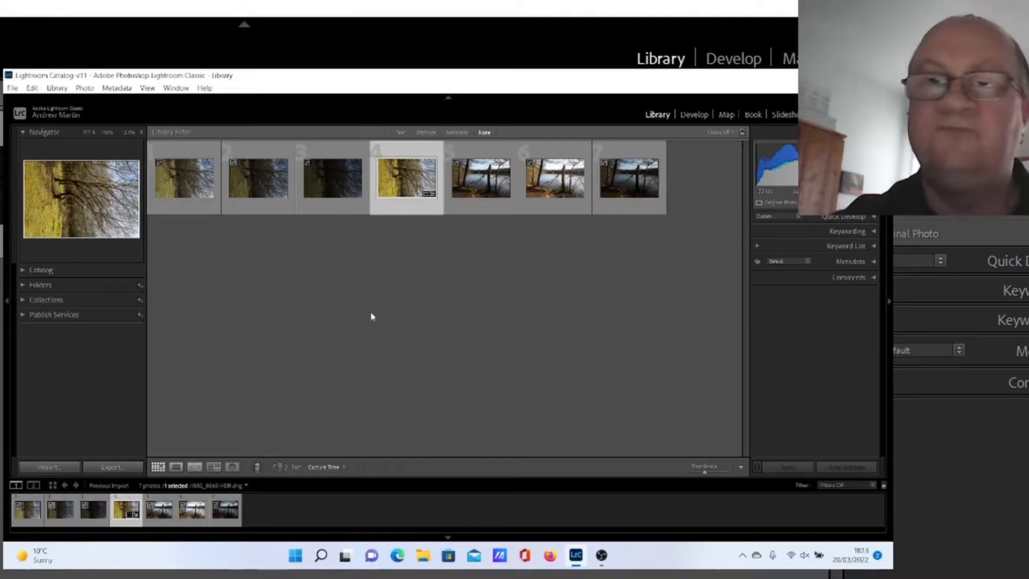
click(84, 89)
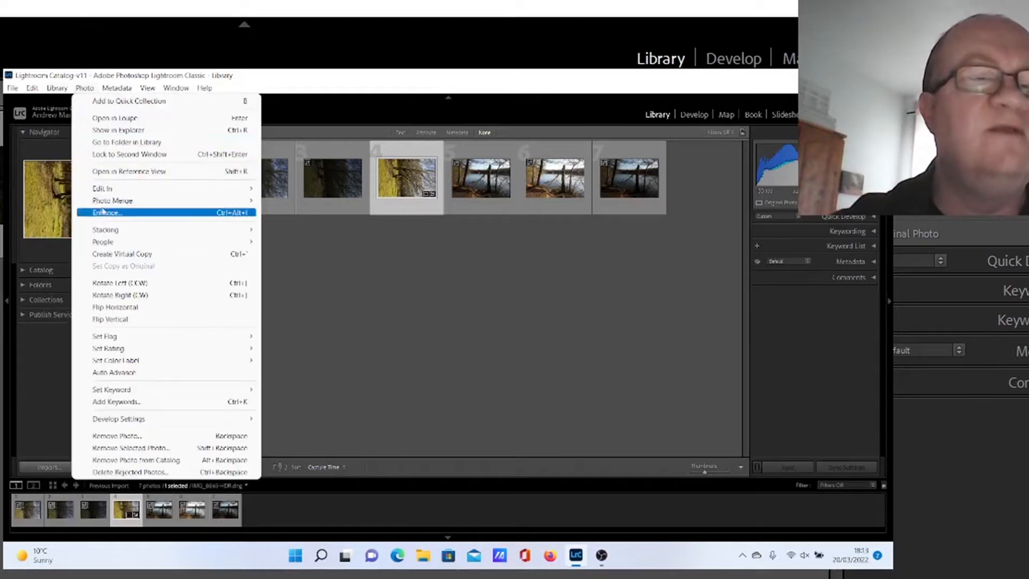
click(141, 284)
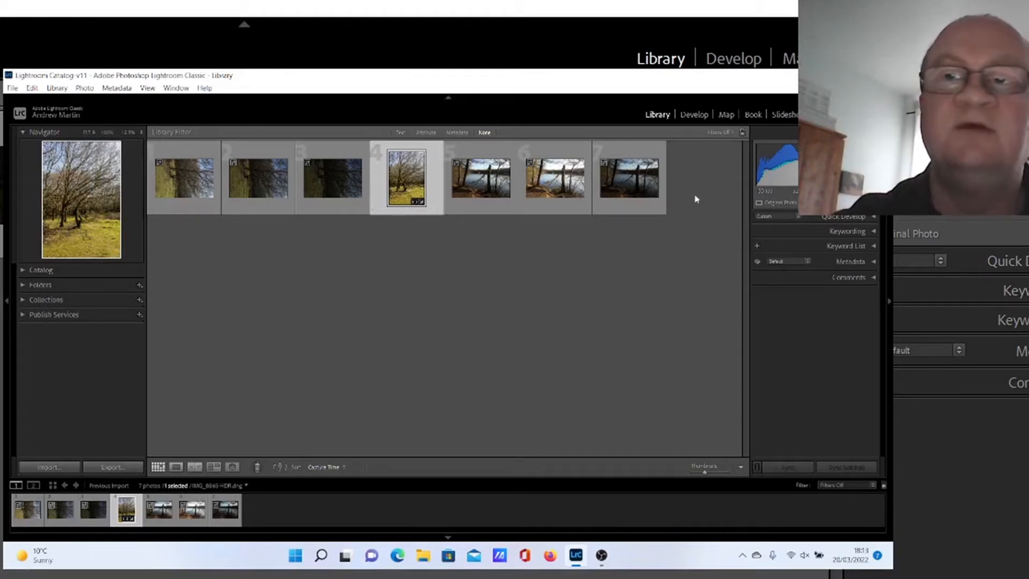
Step: Crop the HDR image in Develop to the 4 x 5 / 8 x 10 aspect ratio, repositioning the crop frame
click(694, 114)
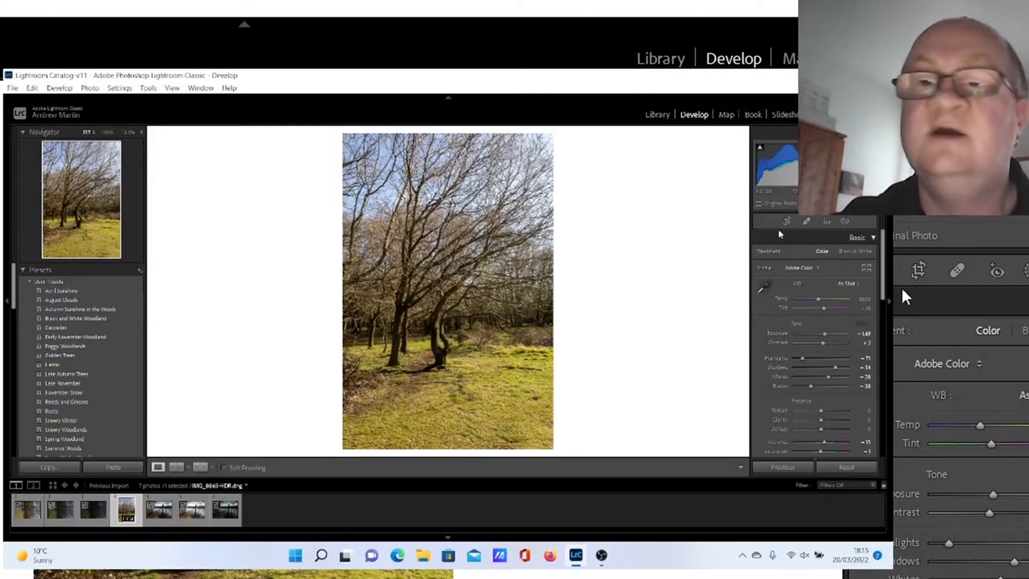
click(787, 222)
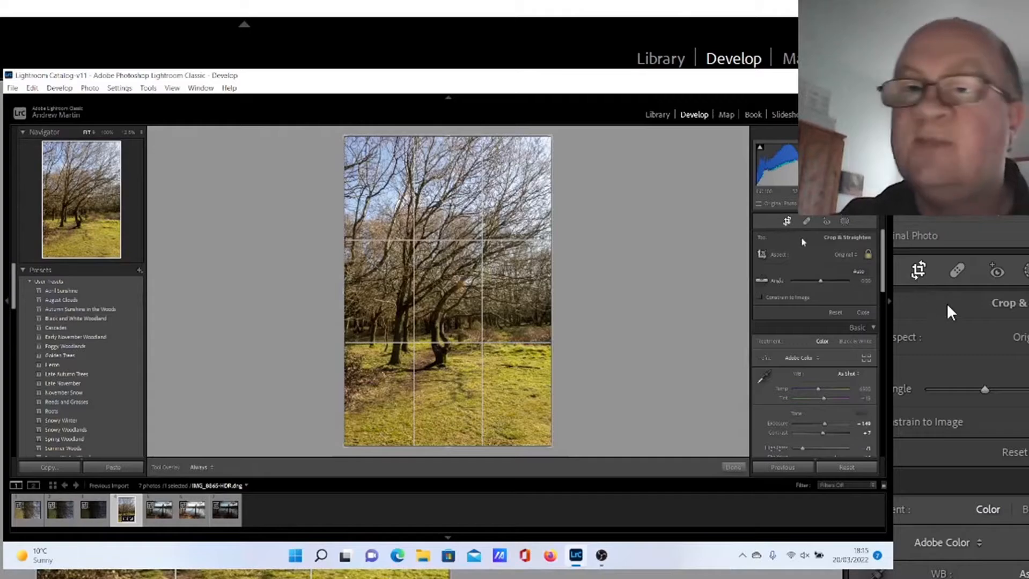
click(844, 255)
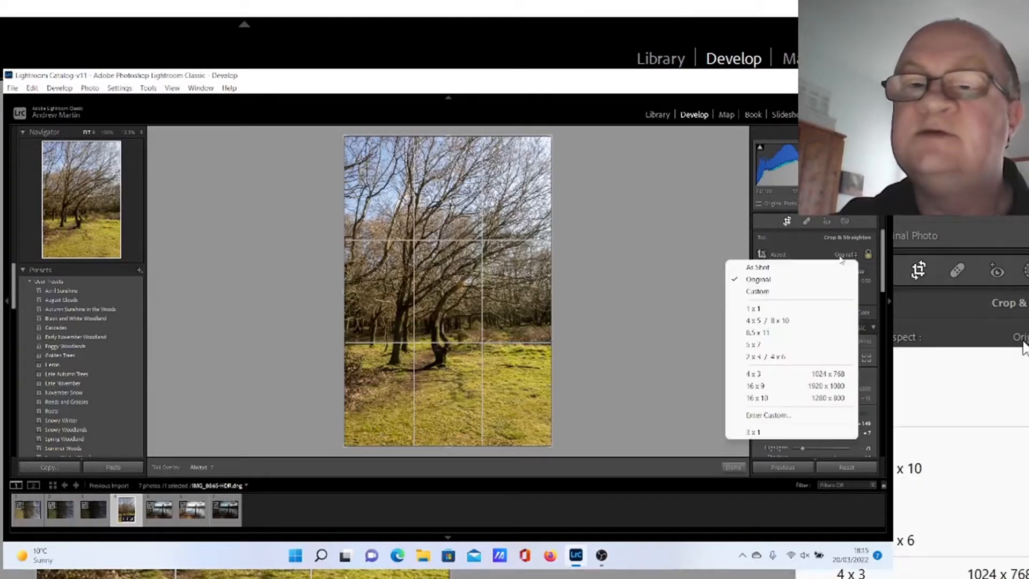
click(804, 323)
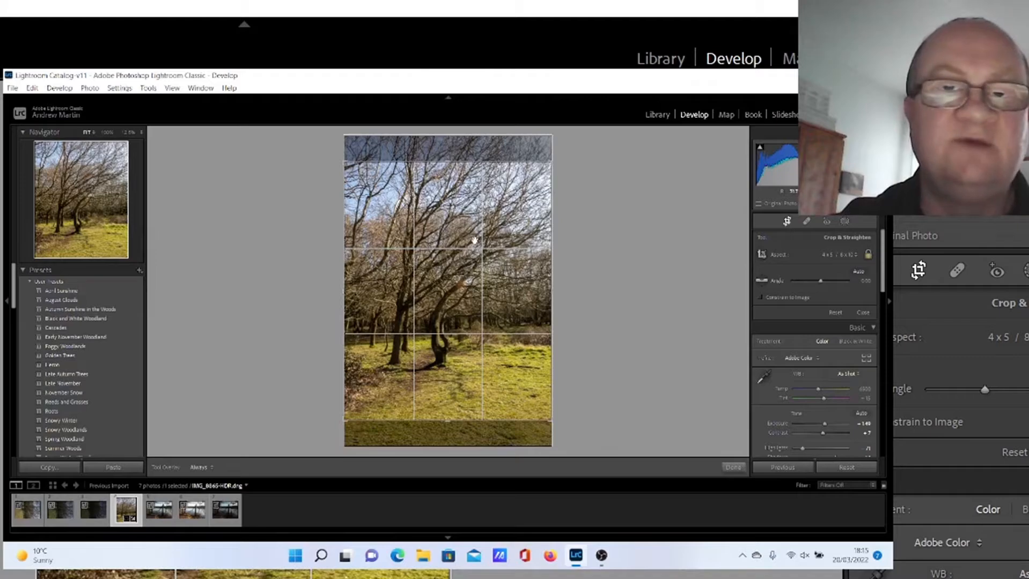
drag(474, 240, 482, 226)
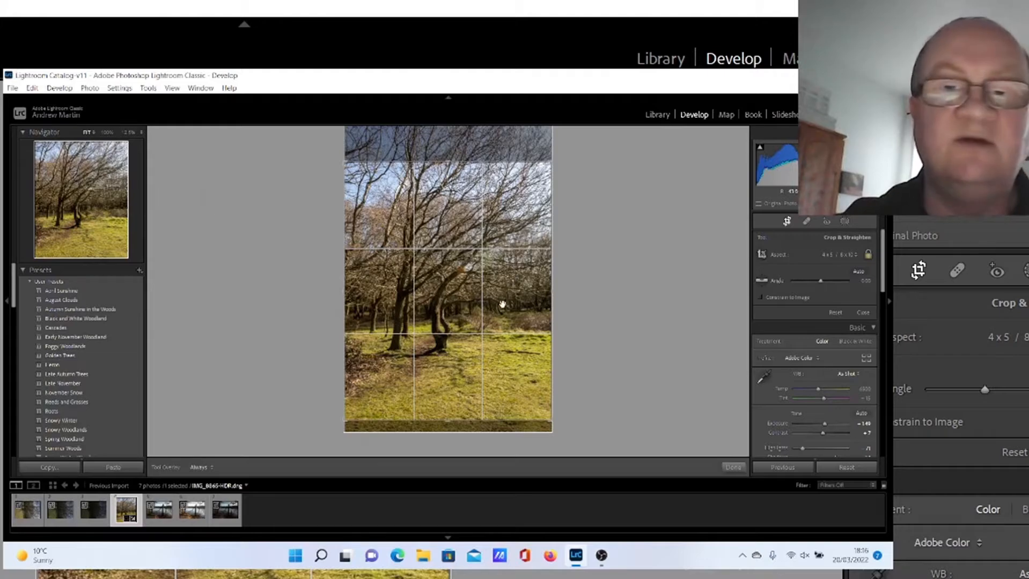
drag(502, 307, 503, 312)
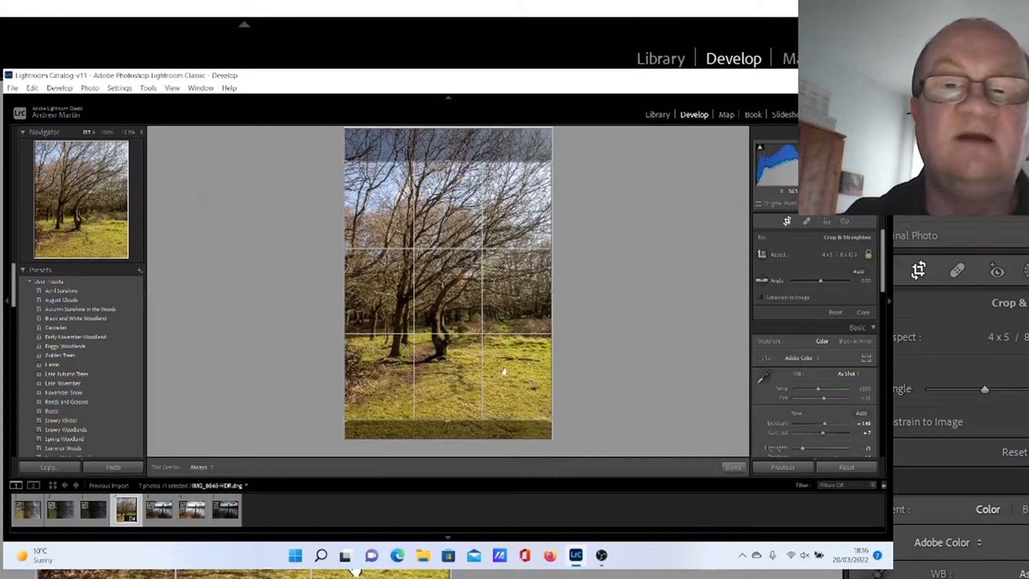
drag(514, 319, 513, 315)
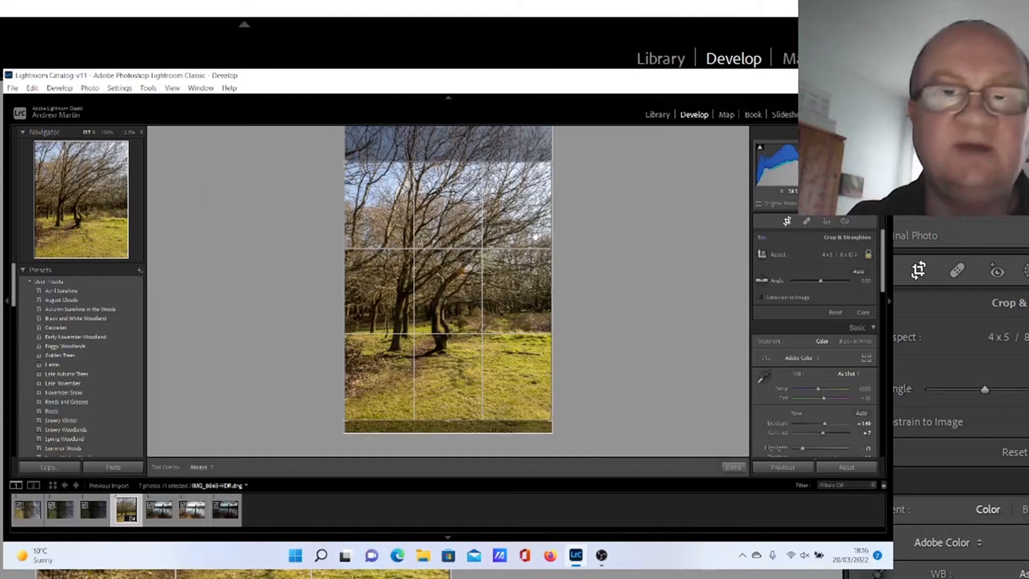
key(Return)
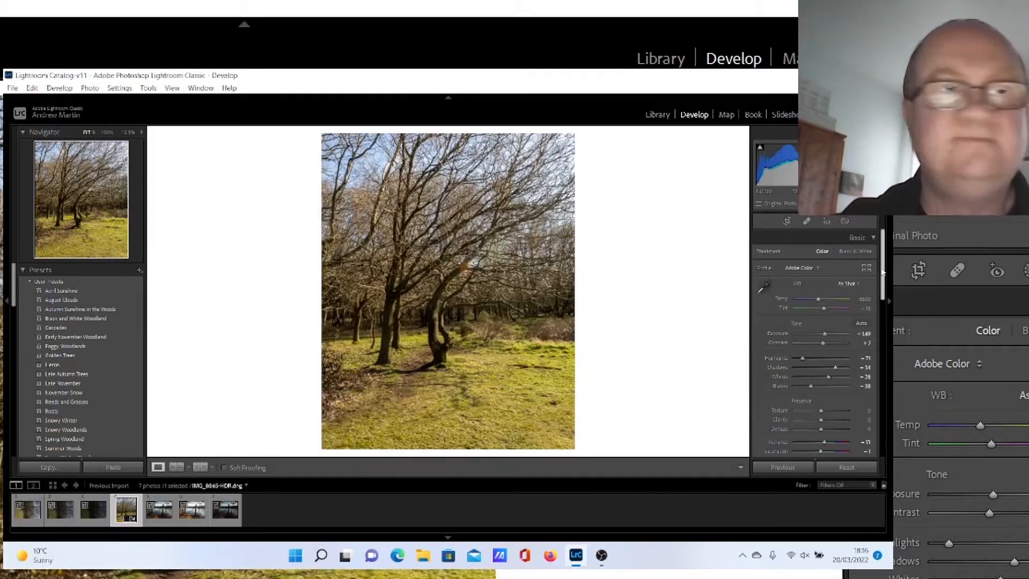
Step: Raise Shadows to about +88 and lower Whites to about +12 in the Basic panel
drag(881, 272, 885, 280)
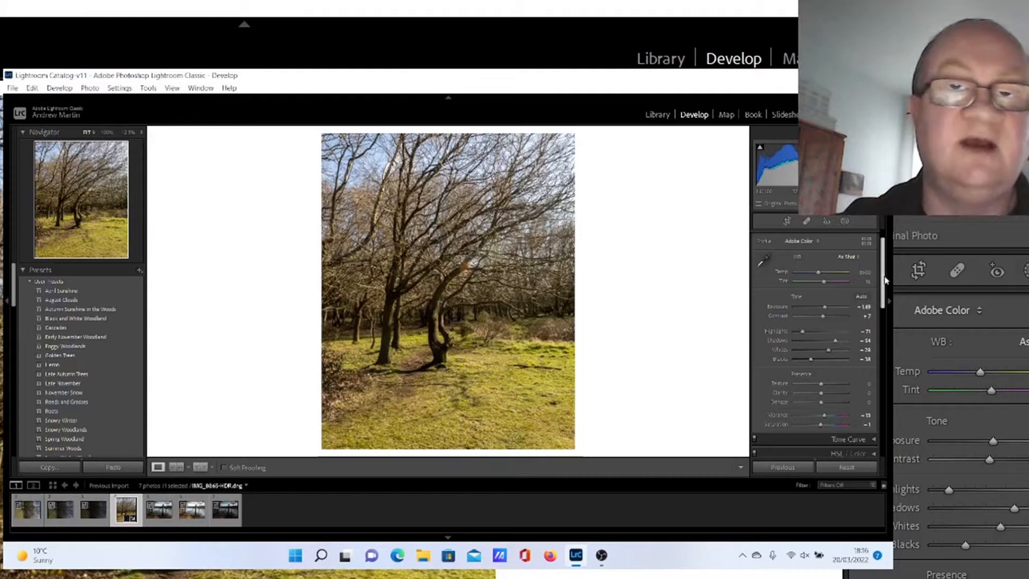
drag(885, 280, 885, 285)
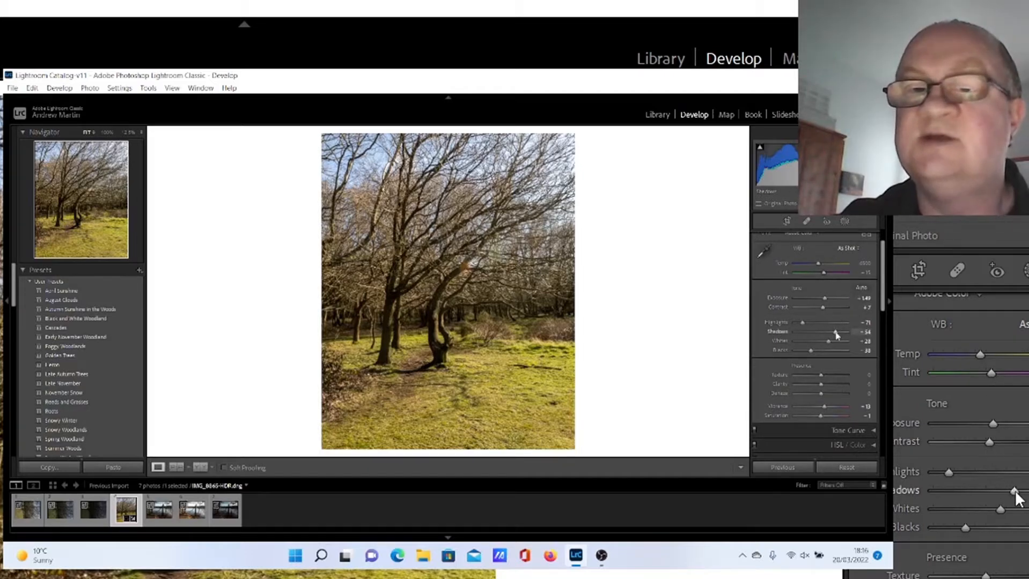
drag(837, 335, 841, 336)
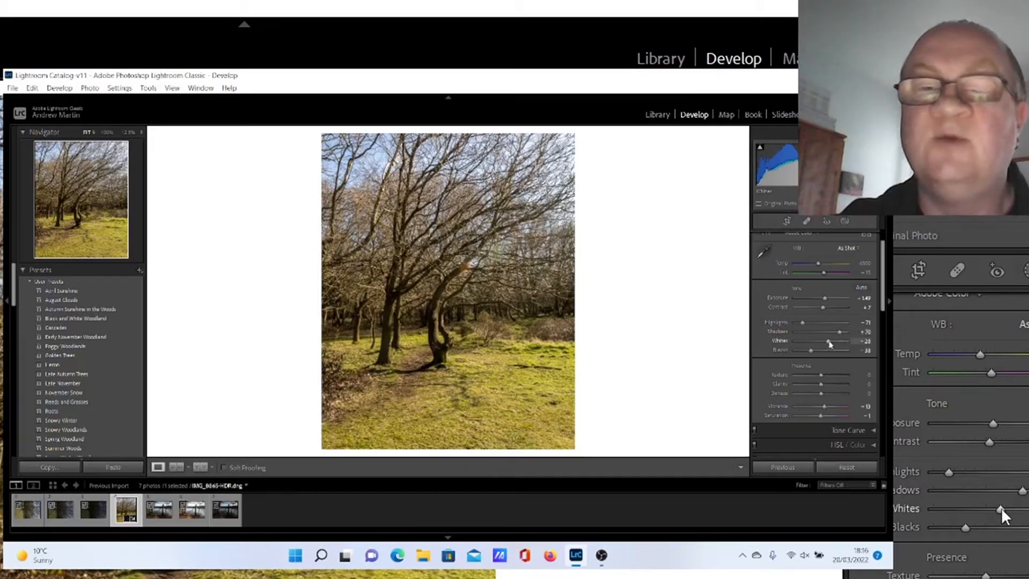
drag(829, 344, 826, 345)
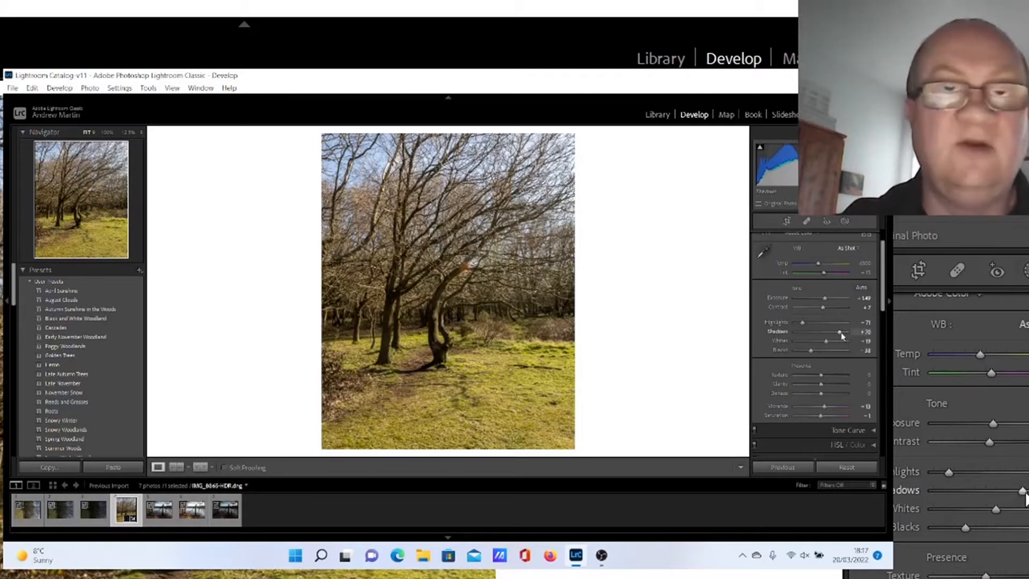
drag(841, 337, 852, 338)
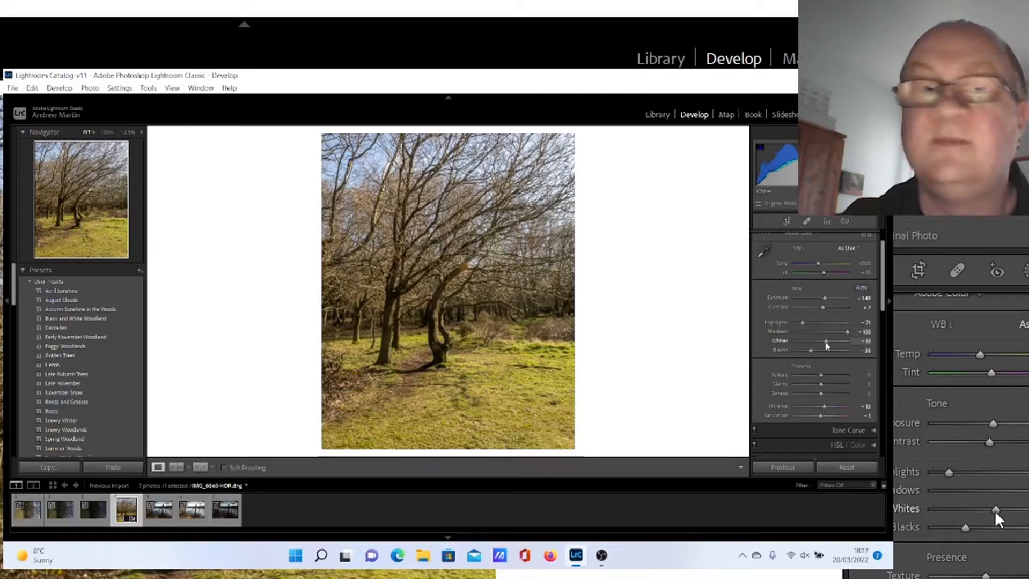
drag(826, 344, 845, 333)
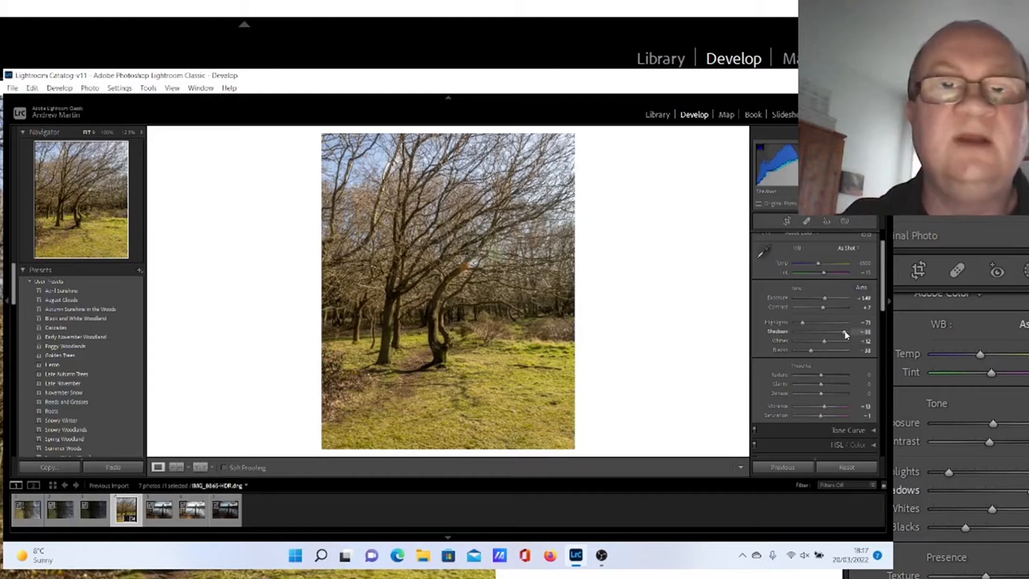
Step: Raise Texture to about +16 and increase Clarity and Dehaze slightly in the Presence section
drag(884, 295, 883, 303)
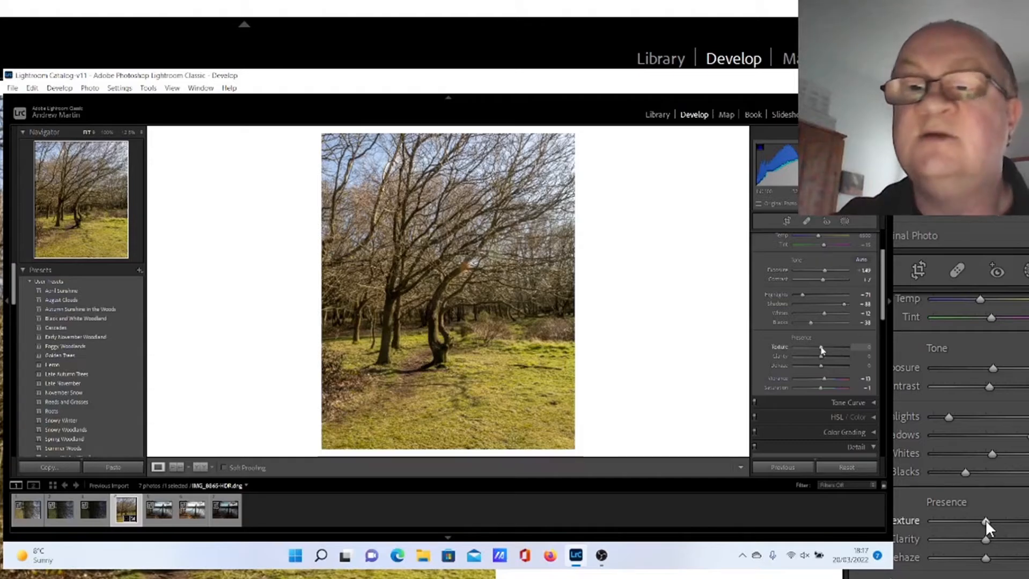
drag(821, 347, 826, 350)
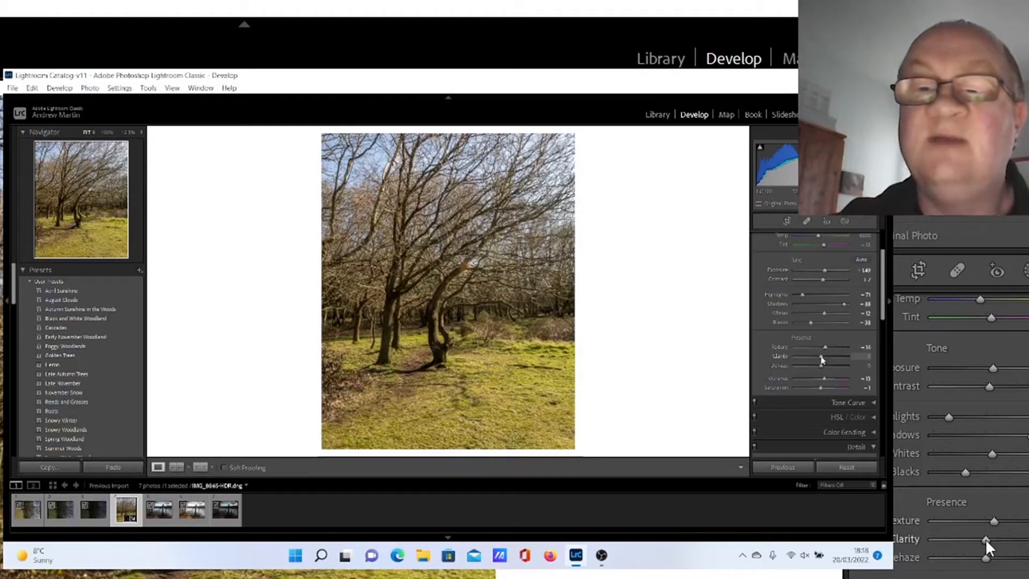
drag(821, 359, 824, 360)
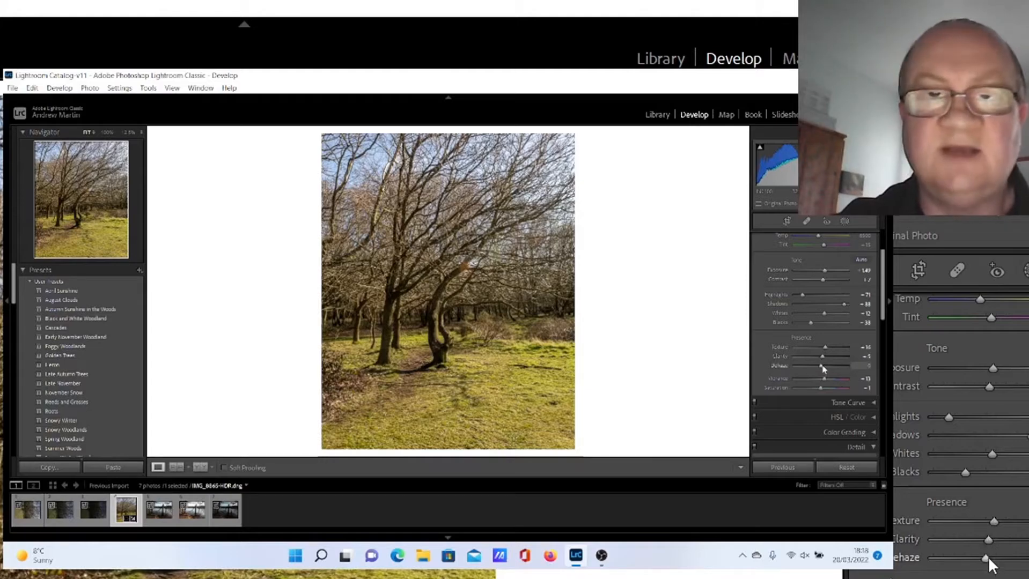
drag(823, 369, 825, 369)
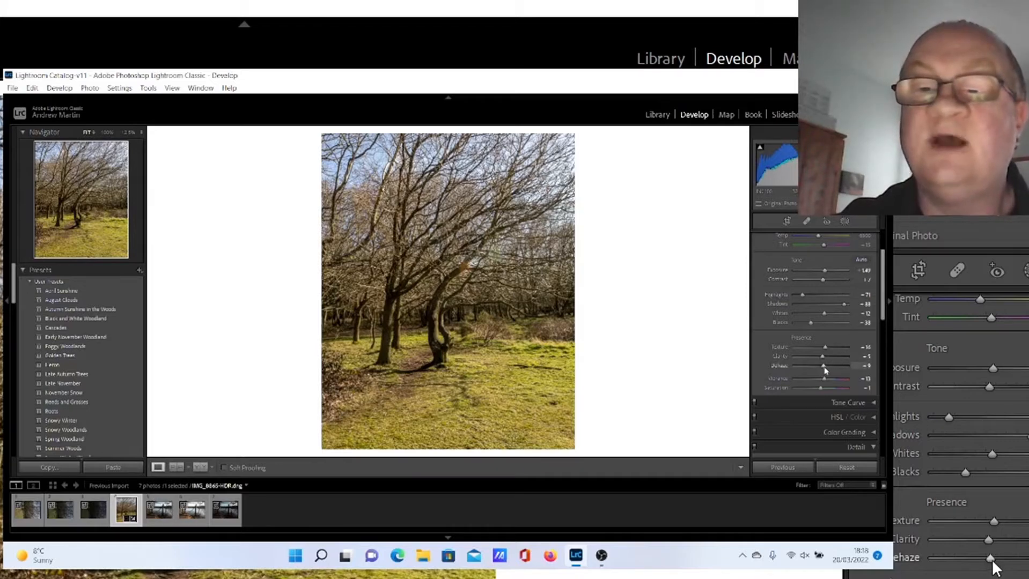
mouse_move(825, 370)
mouse_down()
mouse_move(811, 370)
mouse_move(823, 368)
mouse_up()
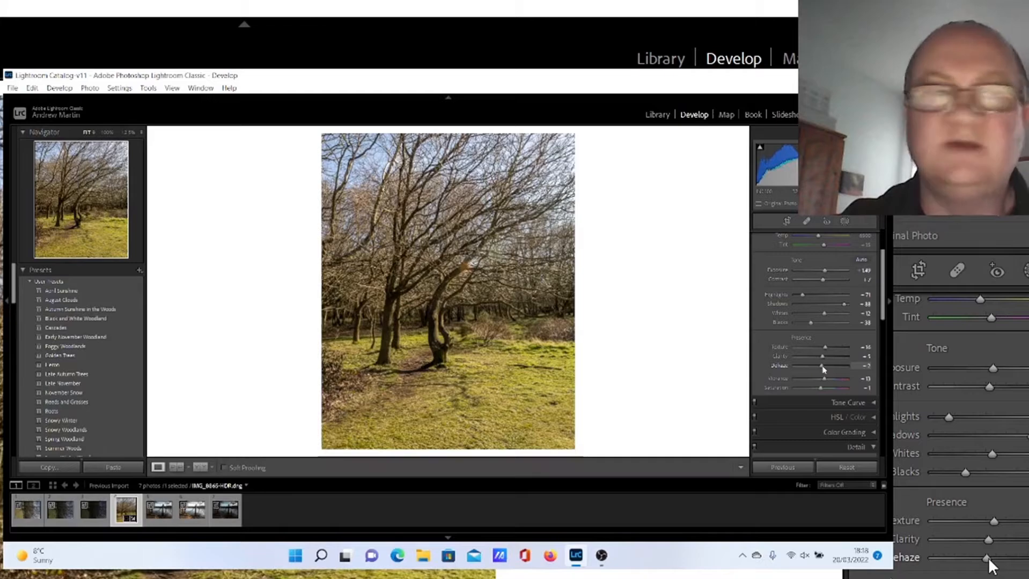
Step: Enable Remove Chromatic Aberration and Enable Profile Corrections in Lens Corrections, toggling them to compare
drag(884, 309, 892, 422)
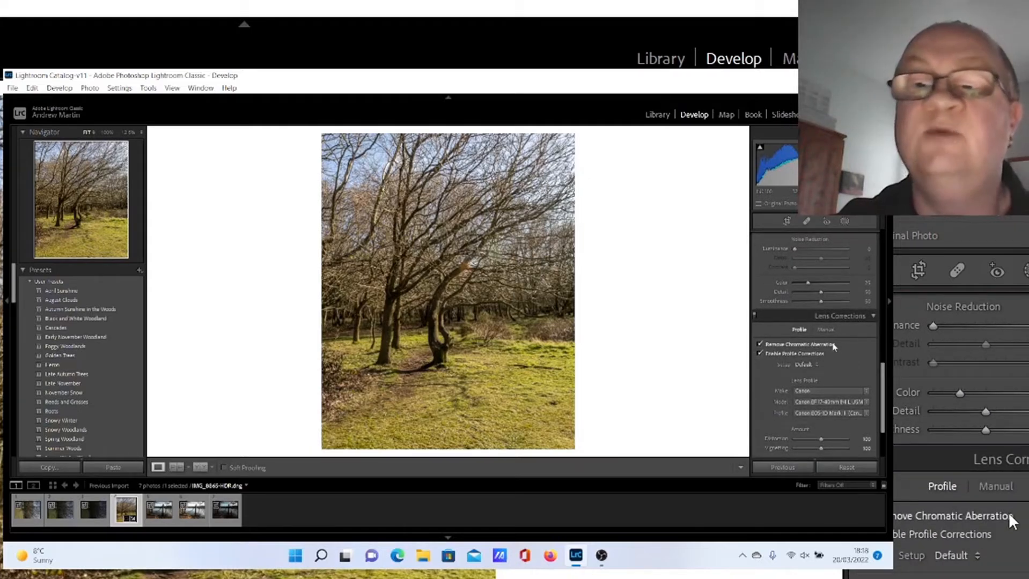
click(759, 354)
click(759, 344)
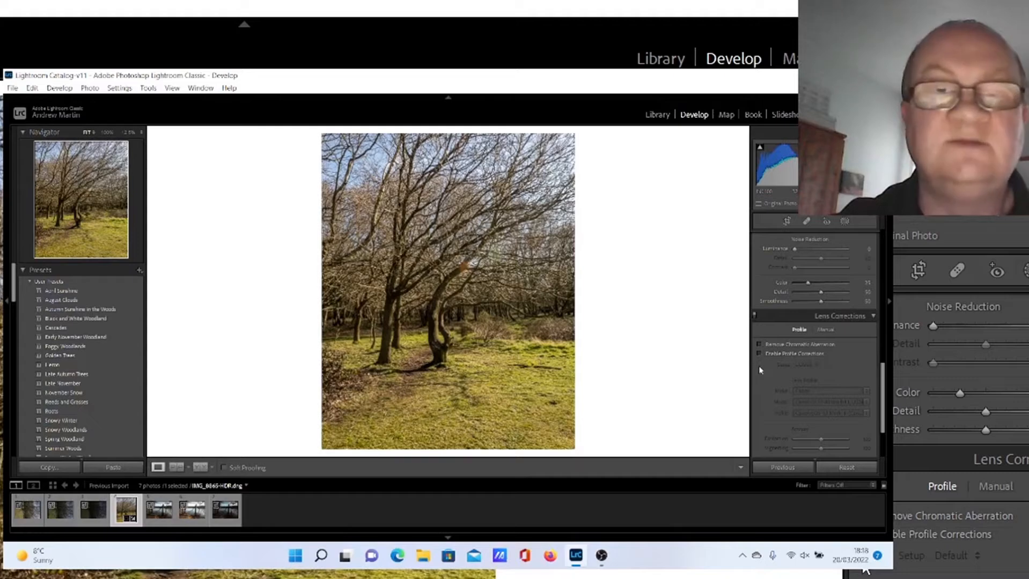
click(760, 345)
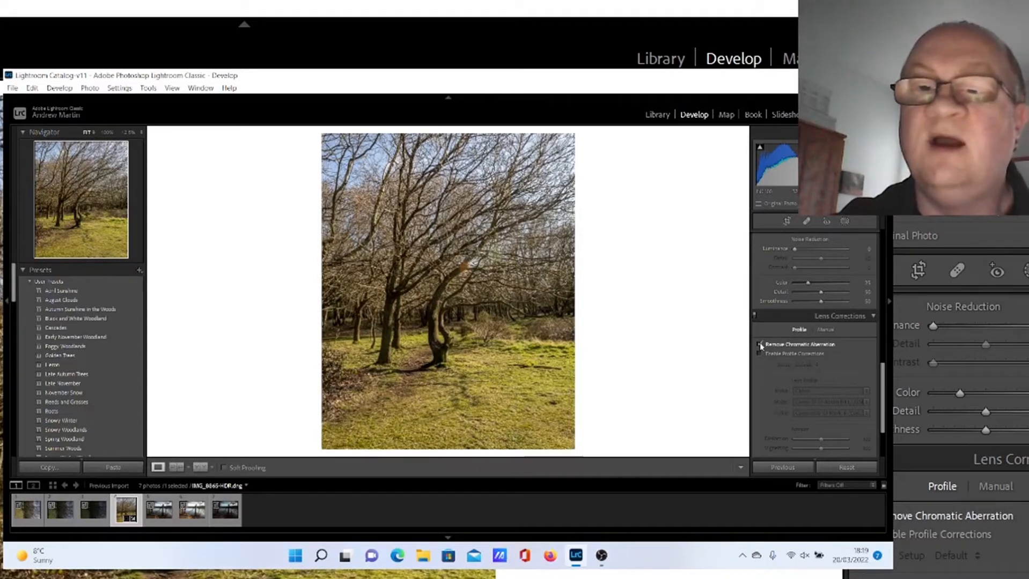
click(760, 353)
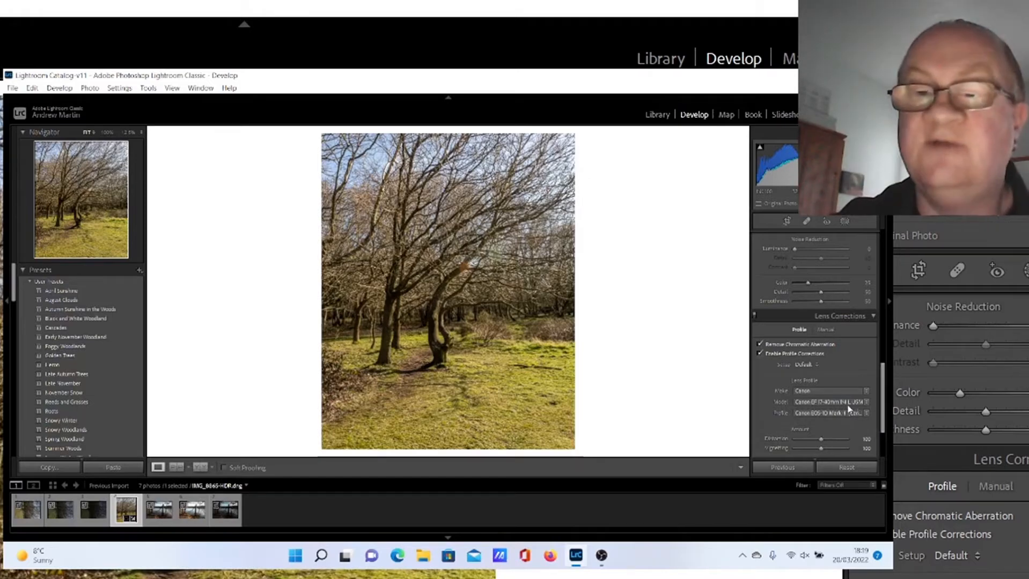
click(760, 354)
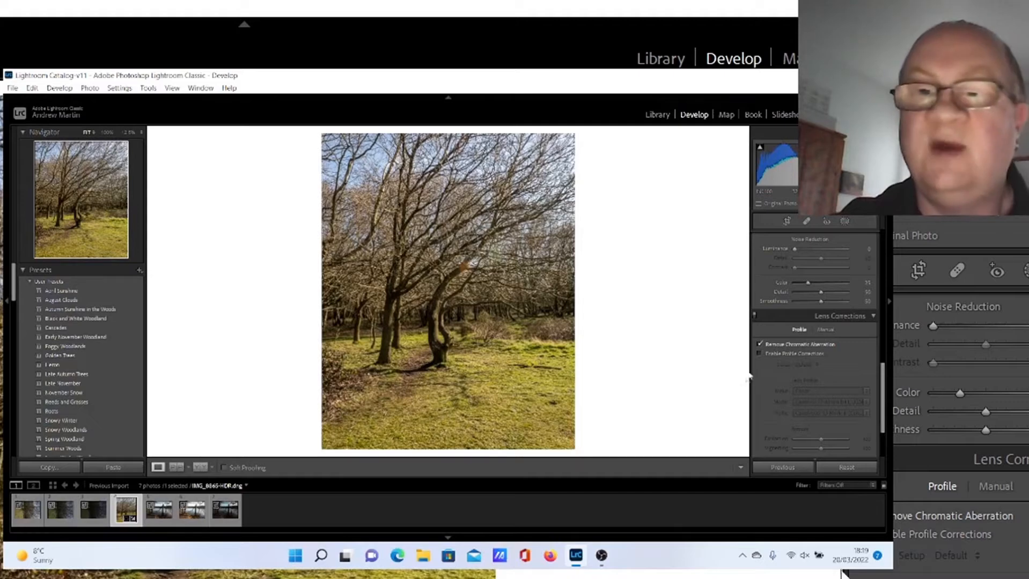
click(759, 355)
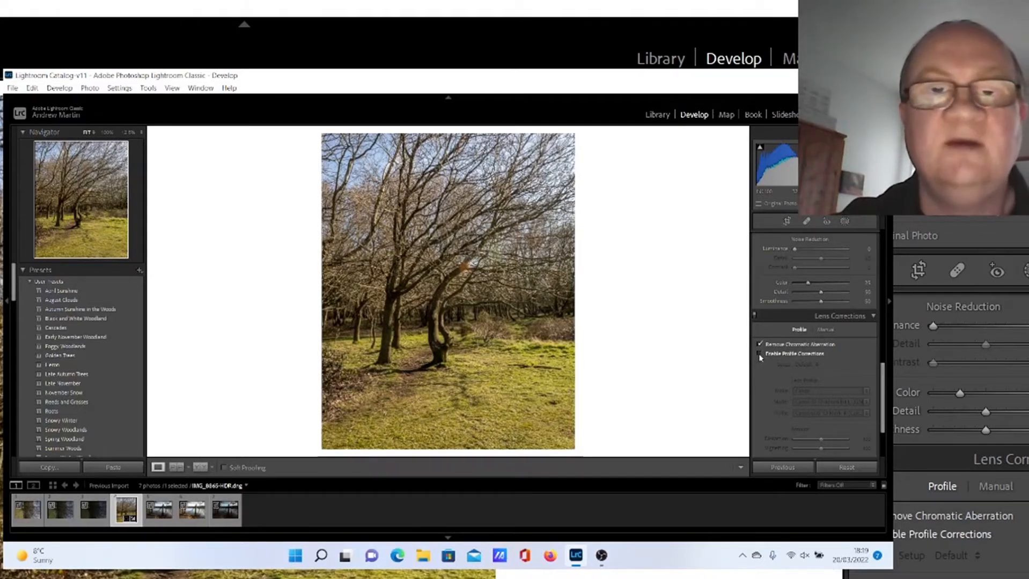
click(759, 354)
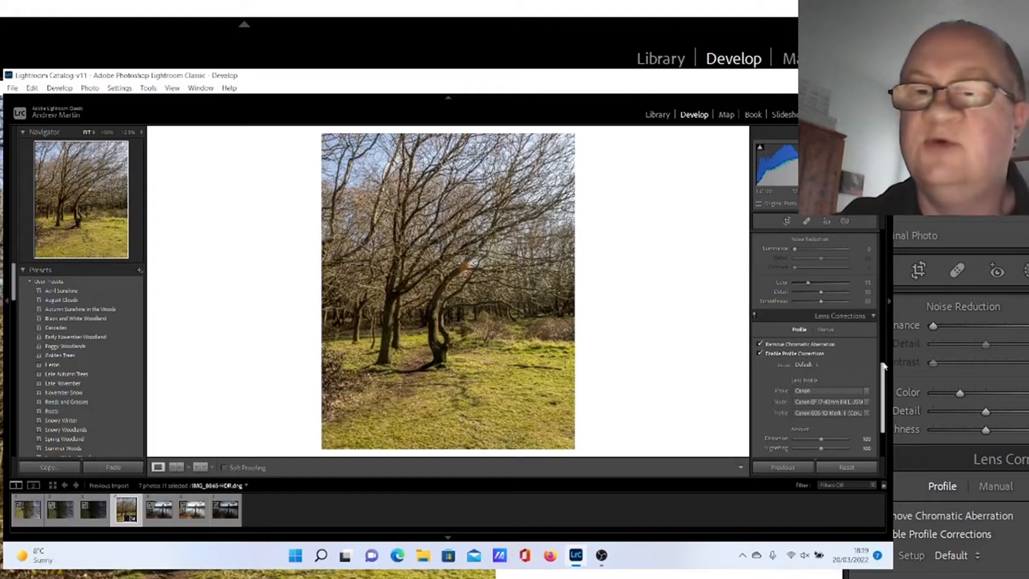
Step: Select the next lake photo in the filmstrip for editing
drag(883, 378, 882, 246)
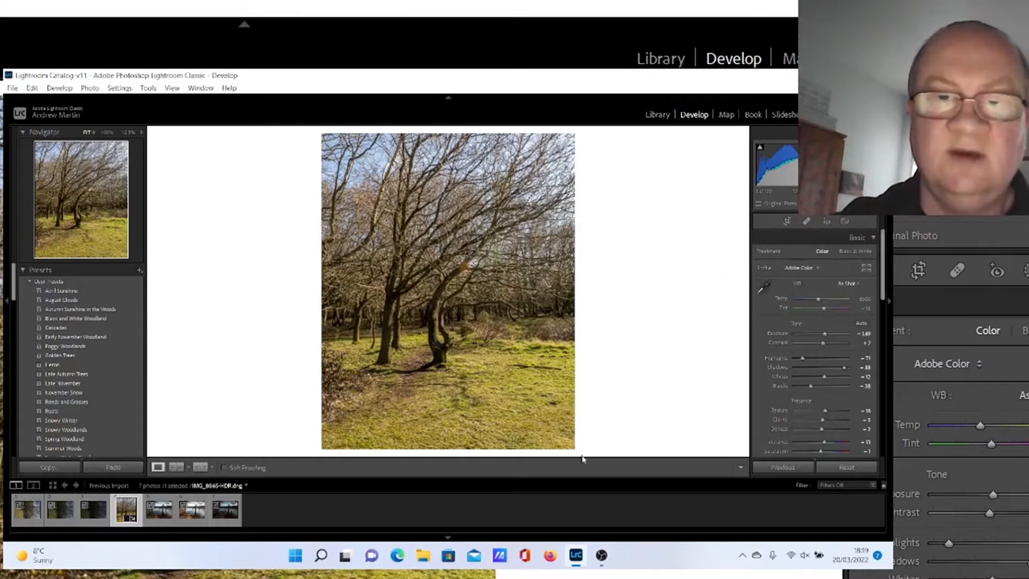
click(157, 516)
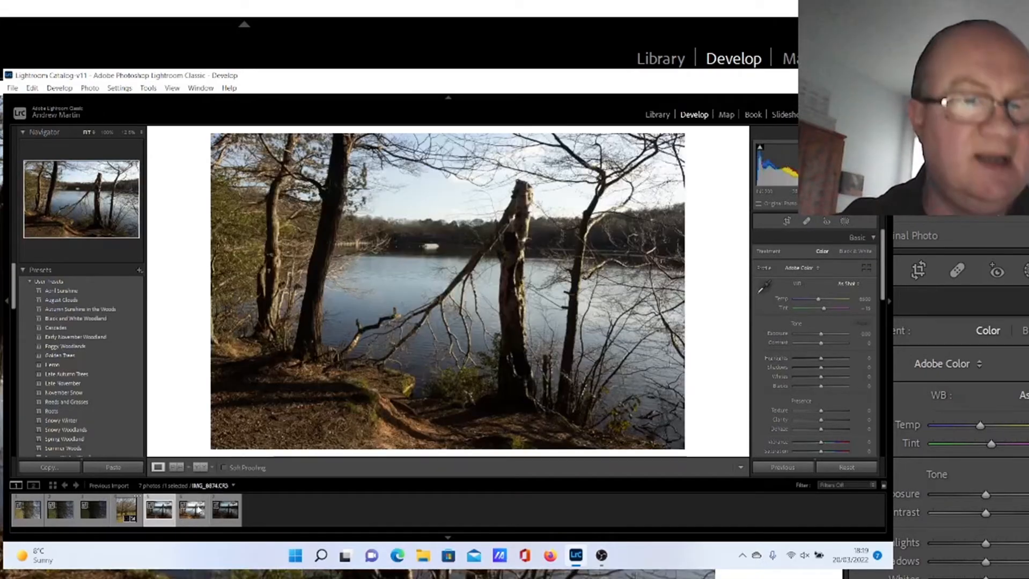
Step: Select the three bracketed lake exposures together in the filmstrip
click(388, 505)
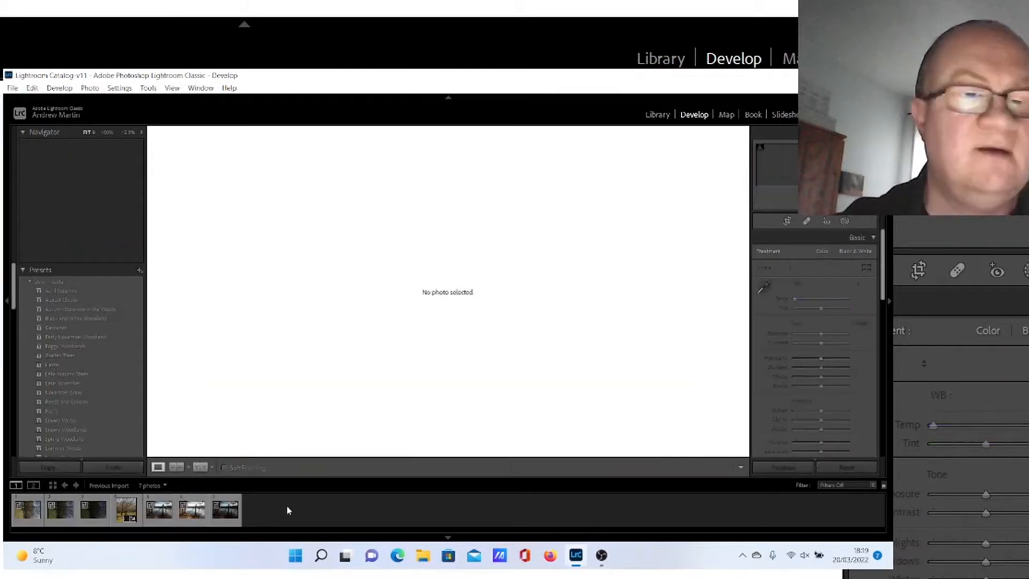
click(157, 515)
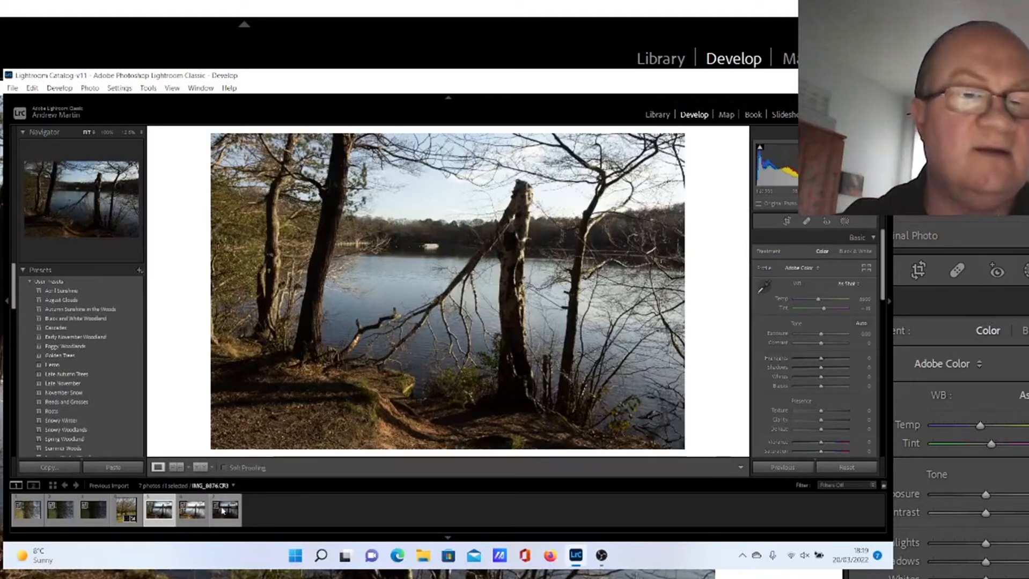
shift+click(223, 510)
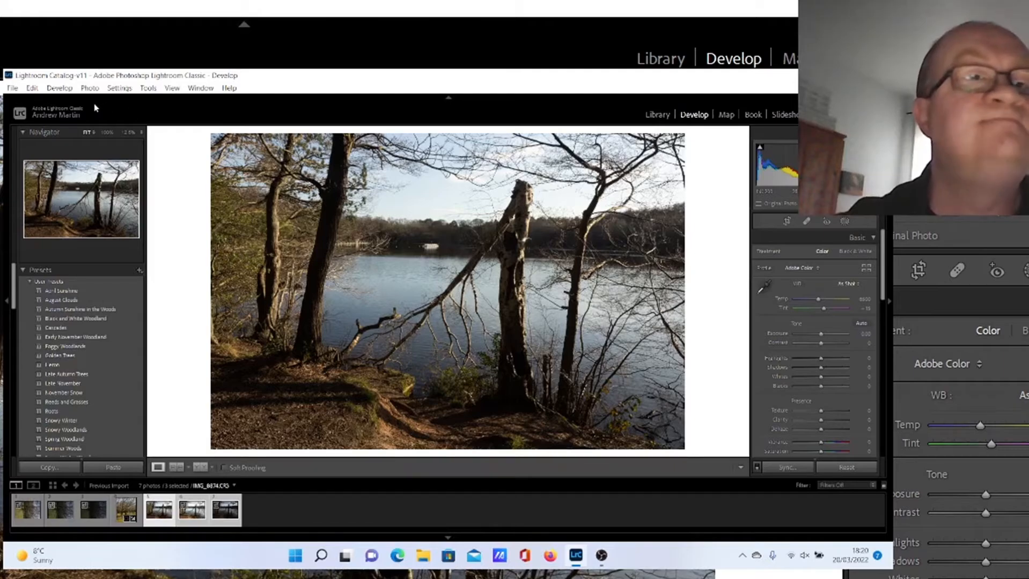
Step: Merge the three selected photos into an HDR image with the default Auto Align and Auto Settings
right_click(208, 516)
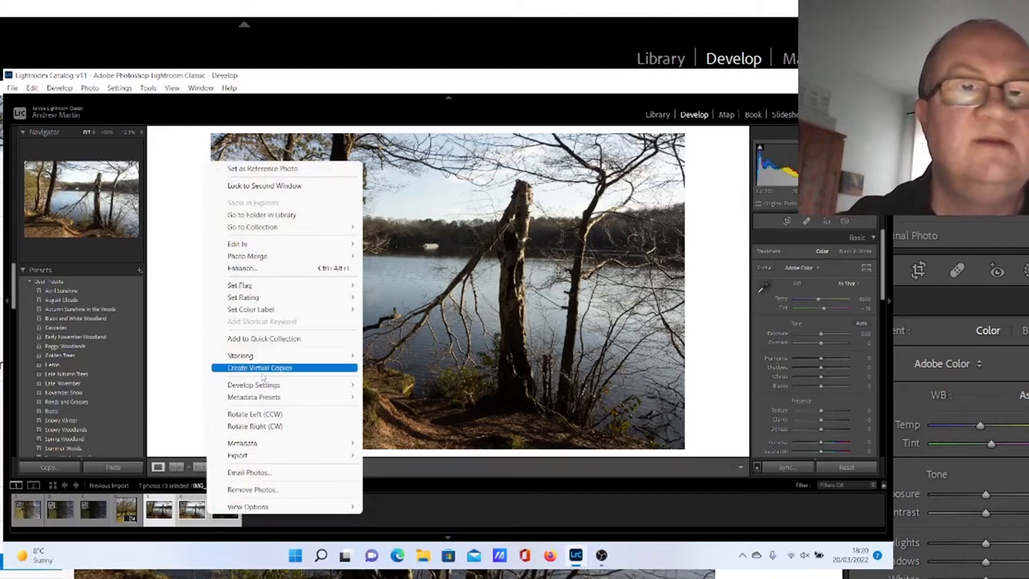
mouse_move(276, 259)
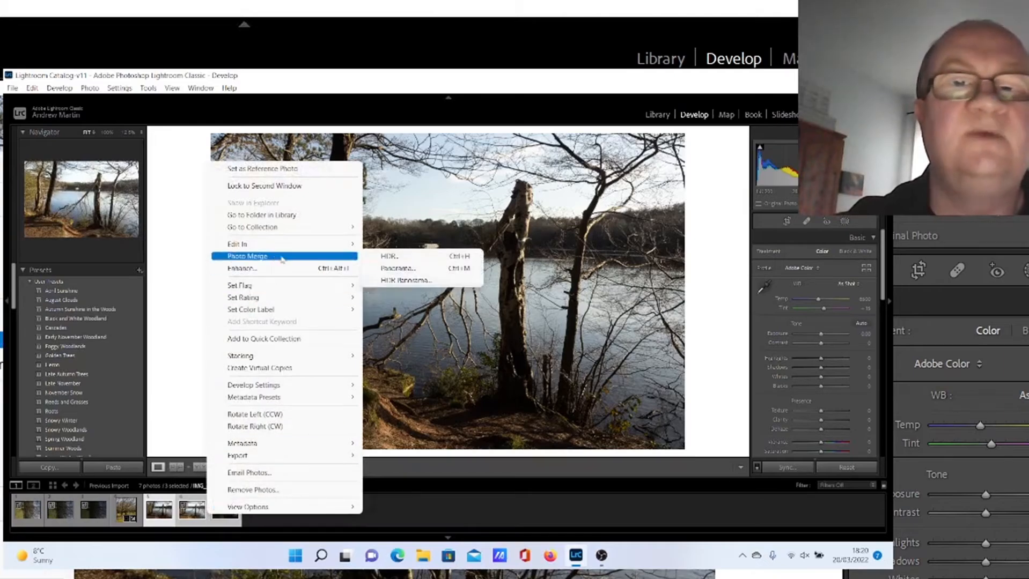
click(390, 257)
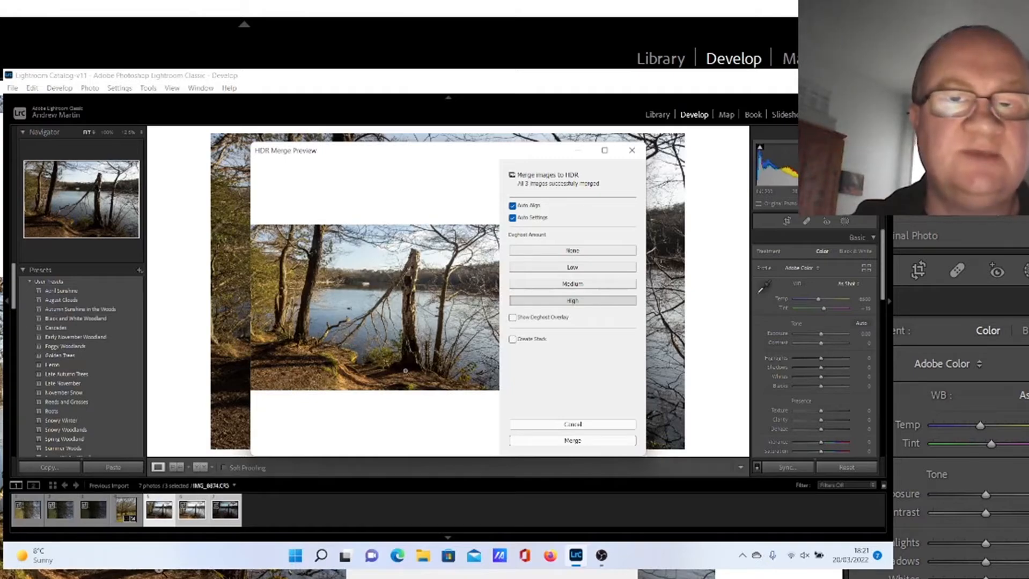
click(574, 442)
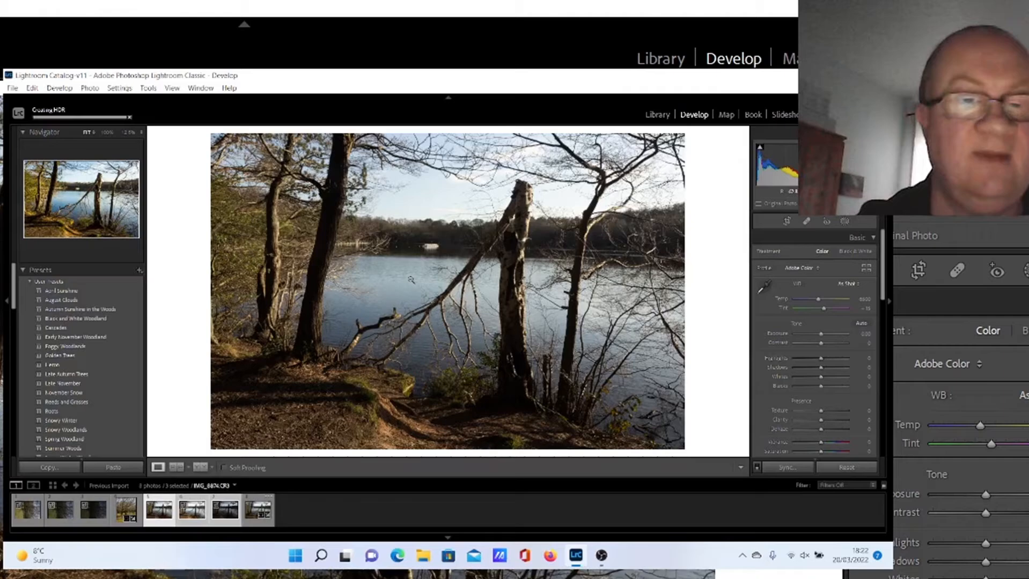
Step: Crop the new HDR image to a 4 x 5 aspect ratio, positioning the frame around the broken tree trunk
click(260, 508)
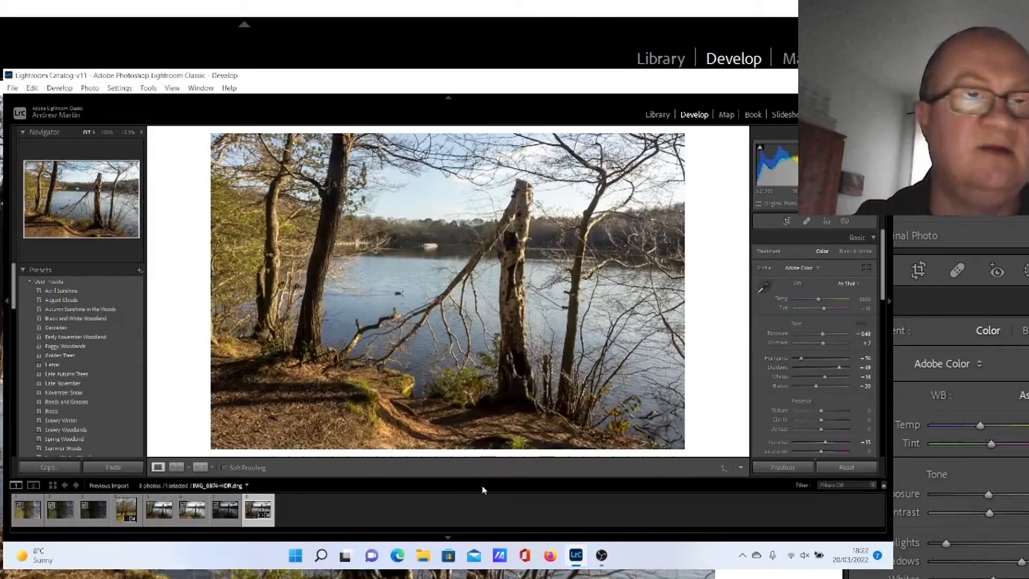
click(787, 223)
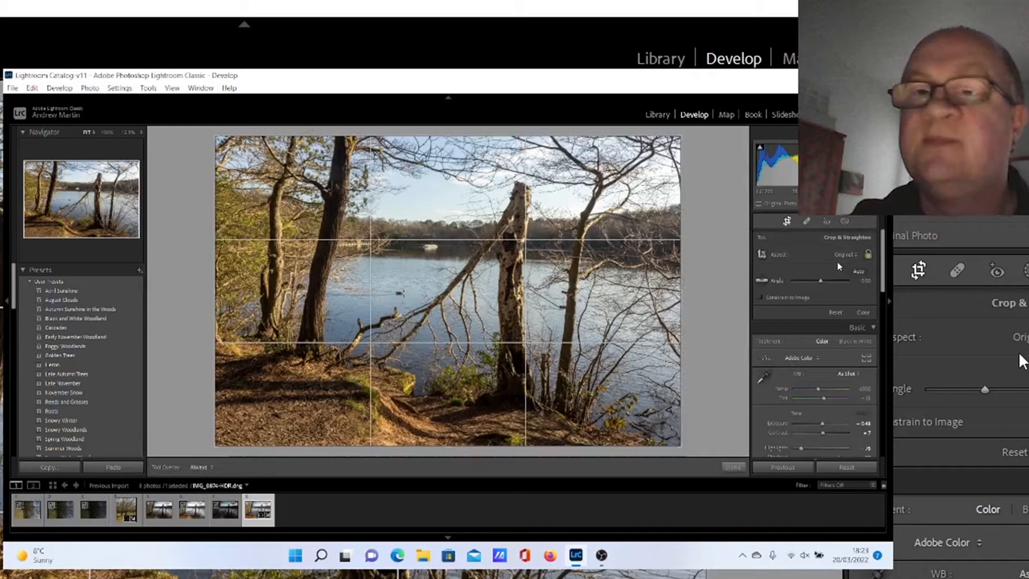
click(838, 307)
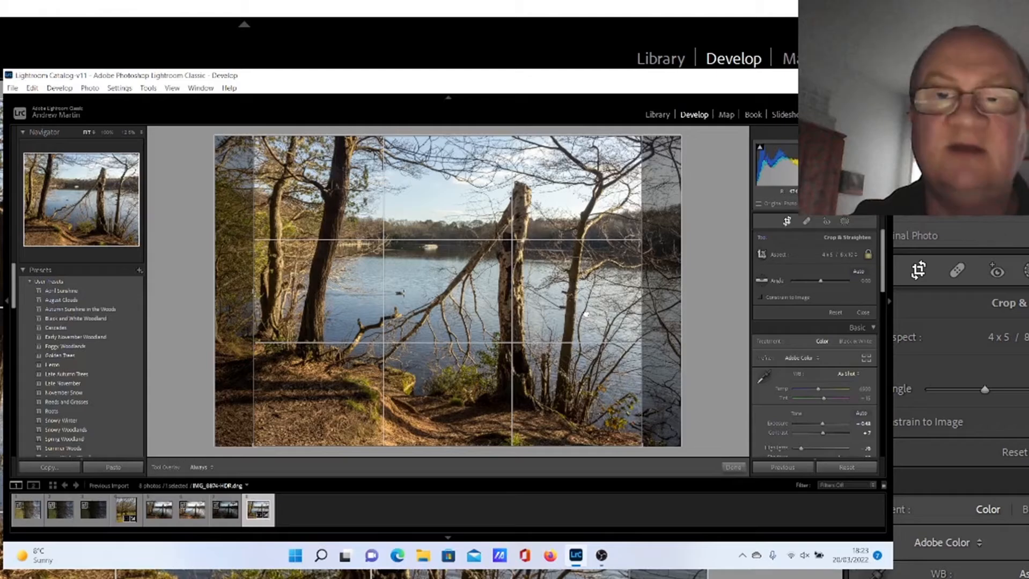
drag(586, 314, 595, 312)
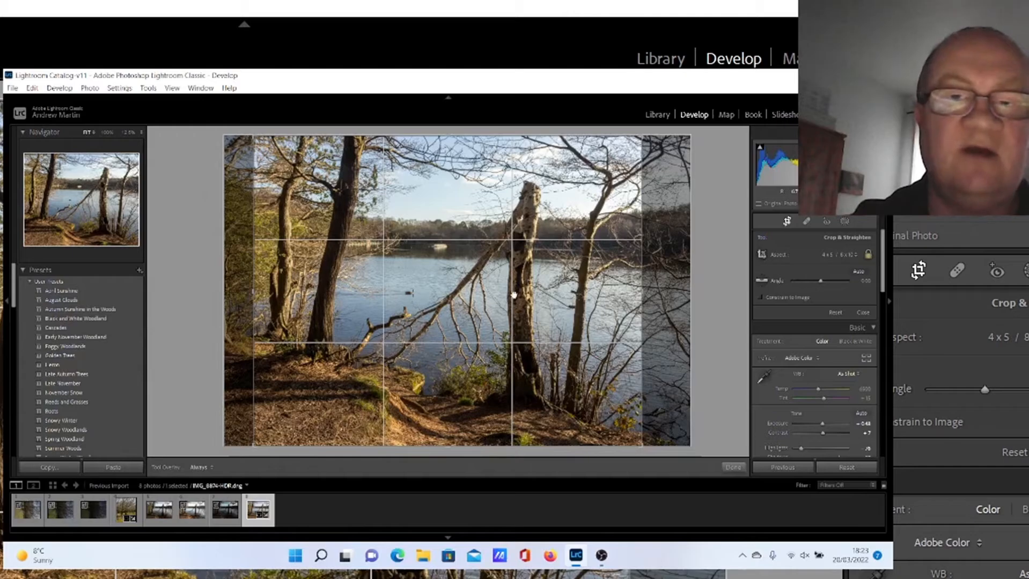
drag(519, 299, 524, 300)
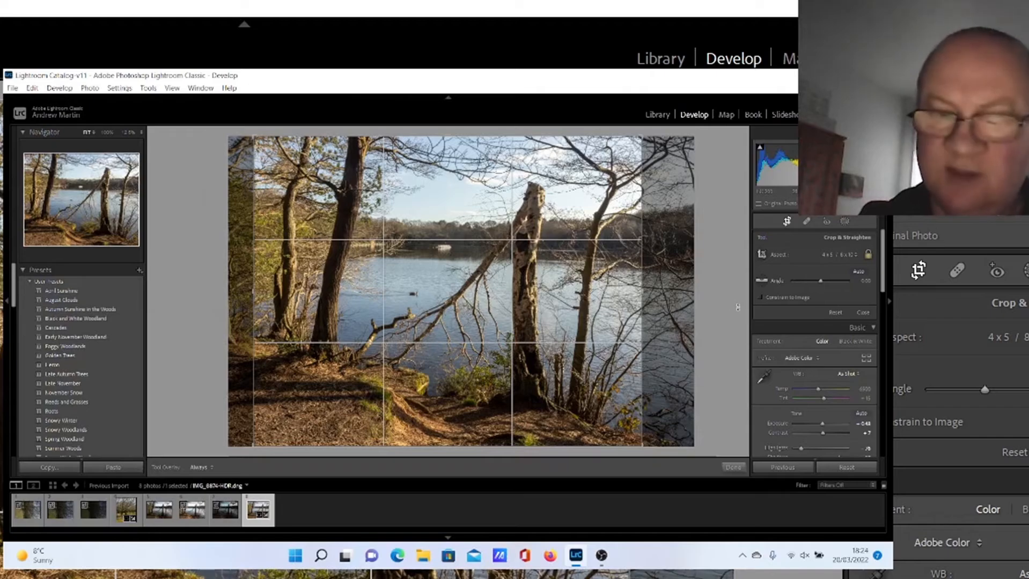
key(Return)
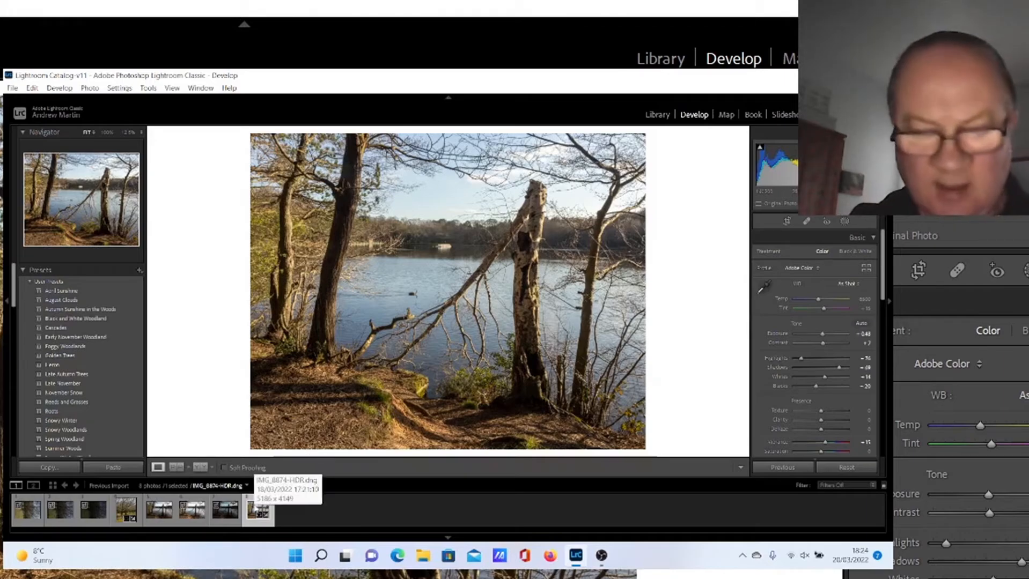
Step: Open the HDR image for editing in Adobe Photoshop 2022
right_click(254, 507)
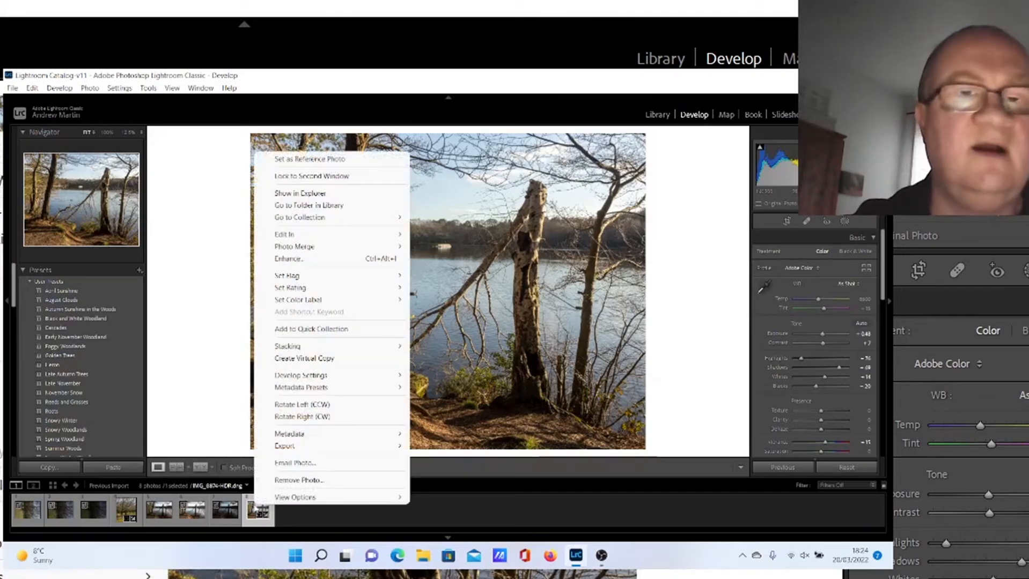
mouse_move(333, 237)
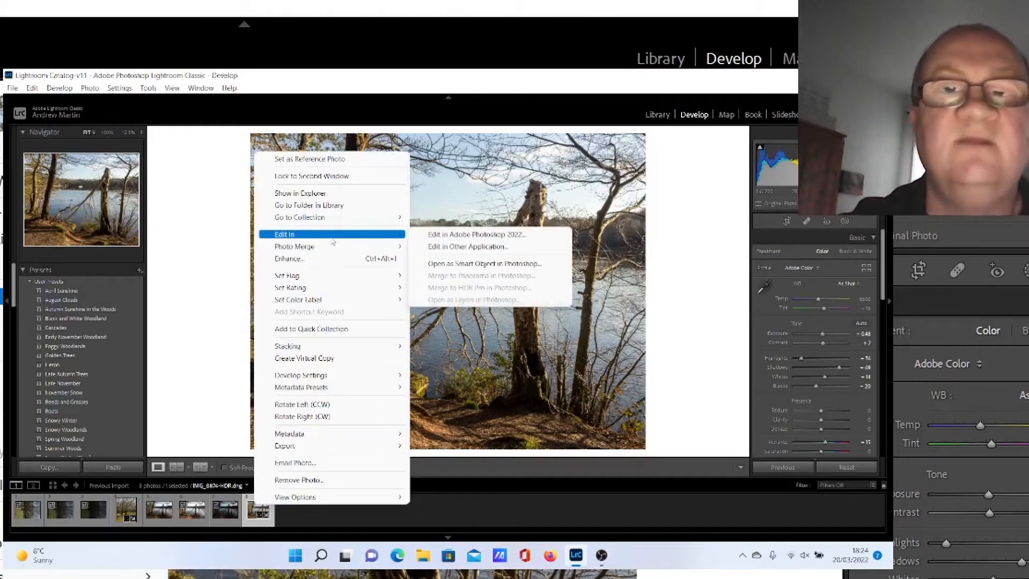
click(455, 236)
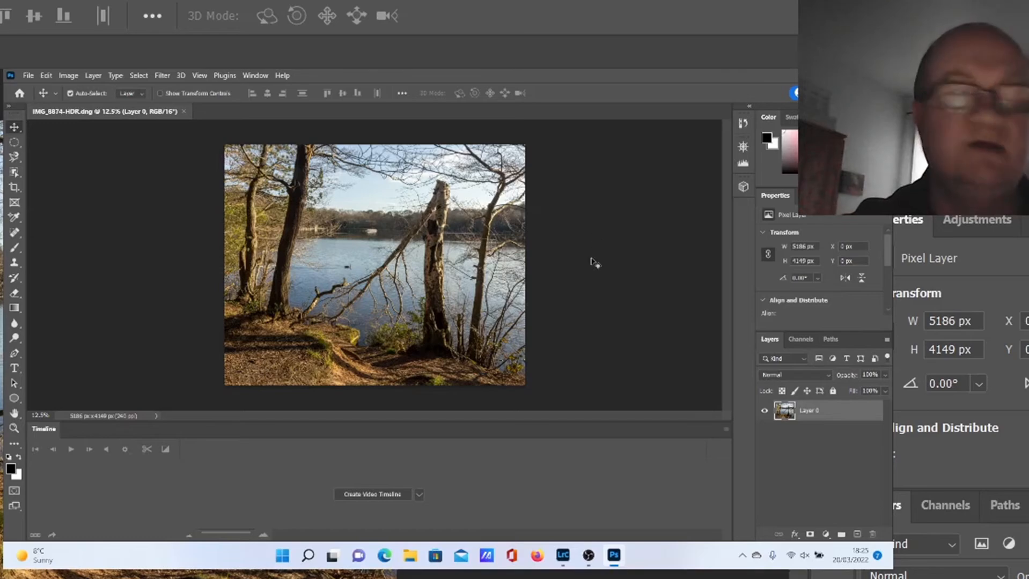
Step: Duplicate the background layer as Layer 0 copy
right_click(814, 418)
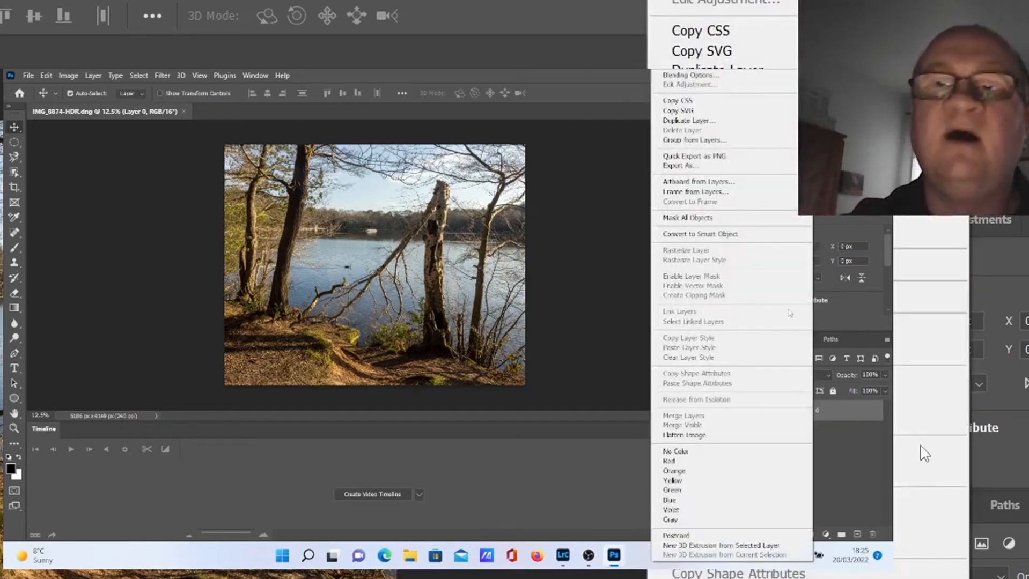
click(740, 122)
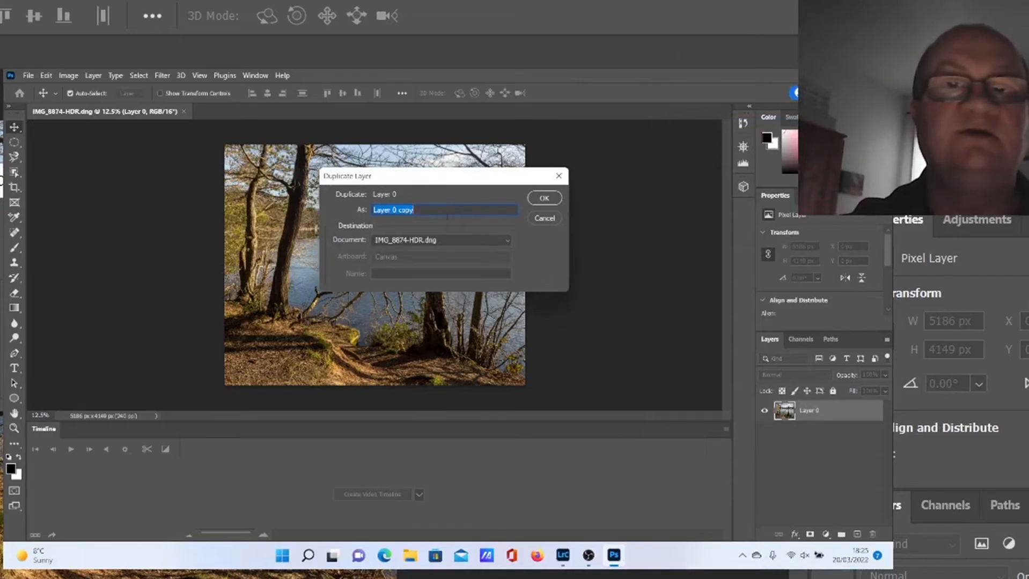
click(547, 201)
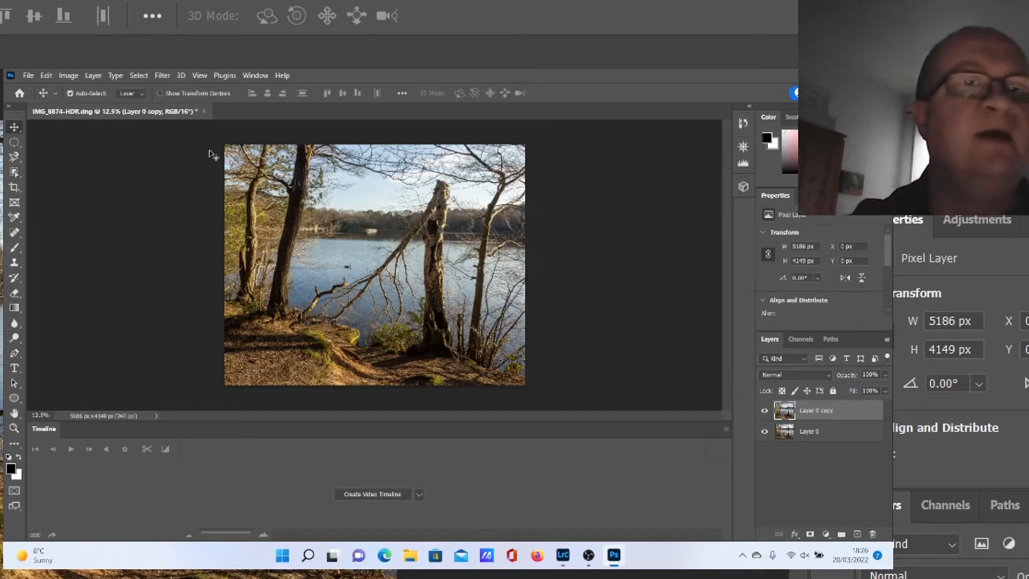
Step: Draw a rectangular marquee selection about 263 × 159 px around the moored boats on the lake
click(199, 76)
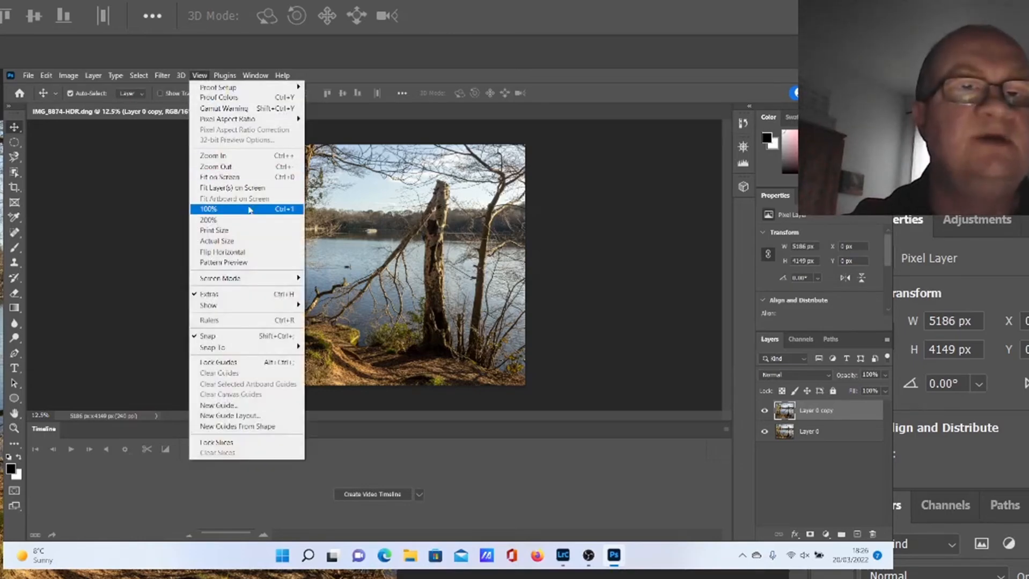
click(249, 210)
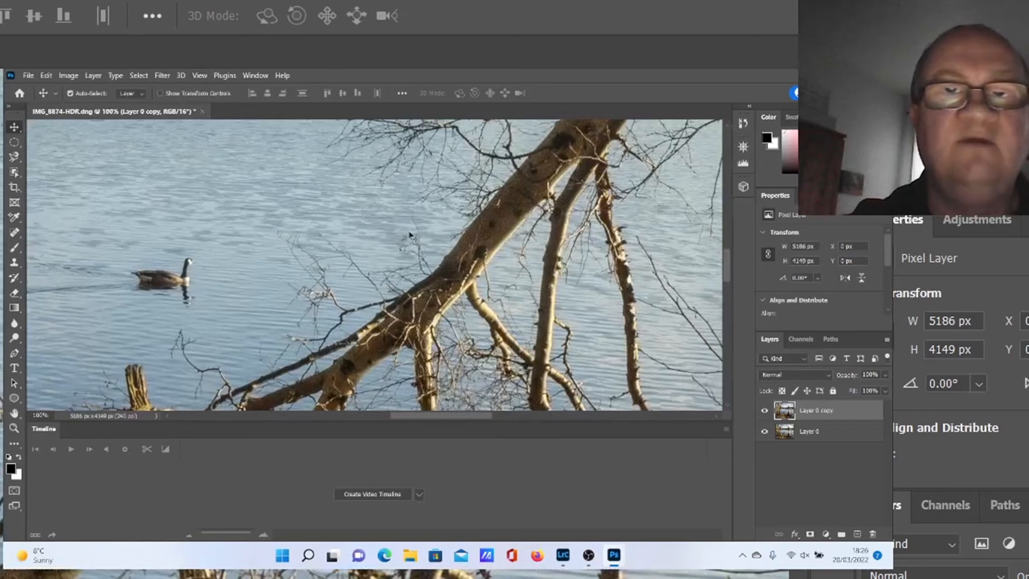
drag(730, 260, 723, 228)
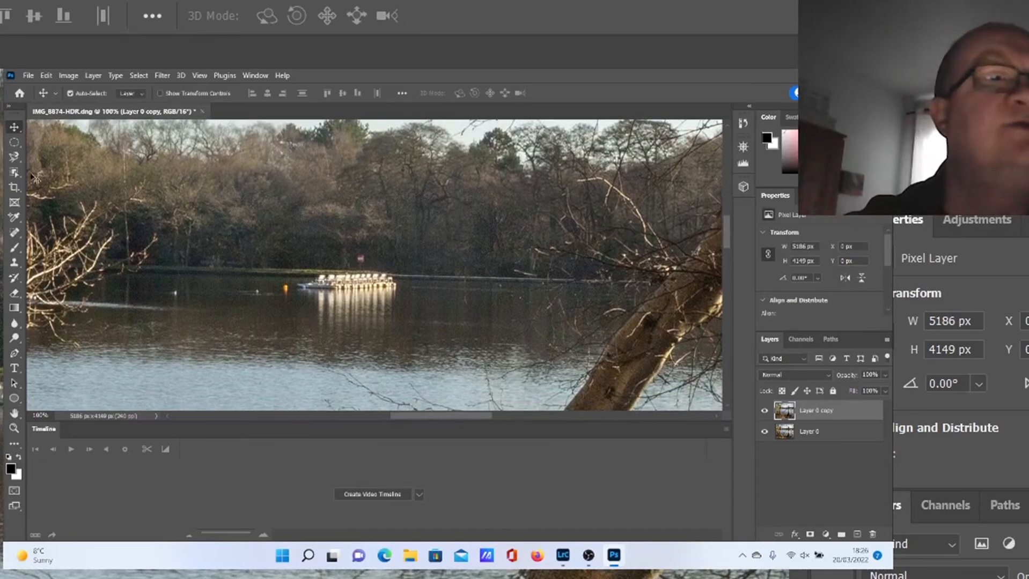
click(21, 148)
right_click(22, 149)
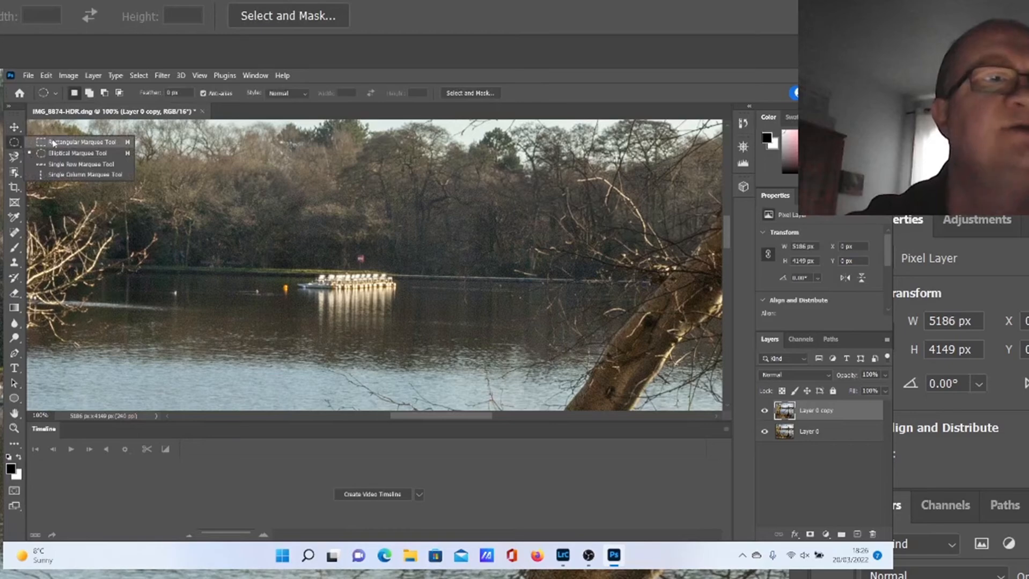
click(54, 143)
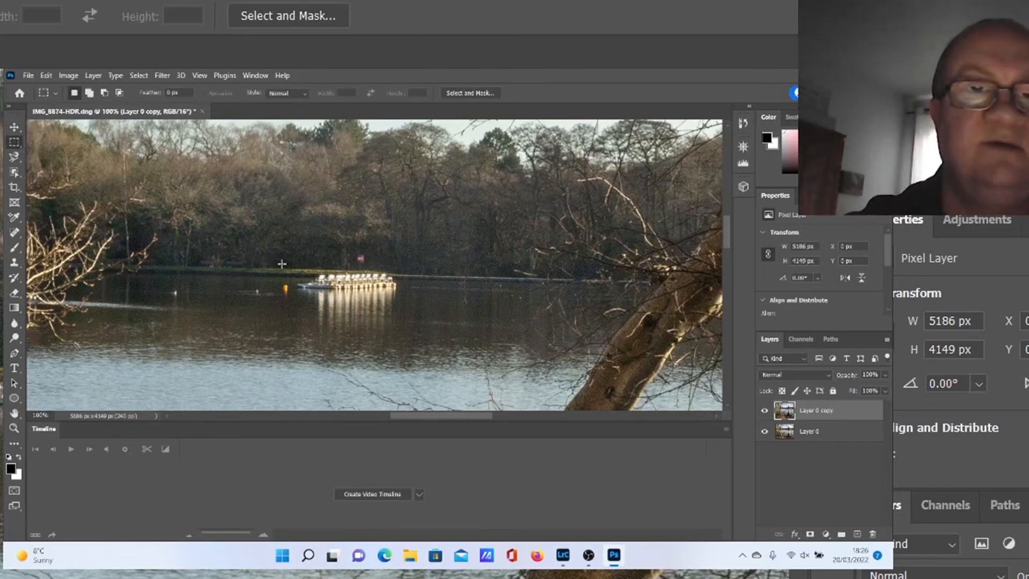
drag(286, 253, 407, 327)
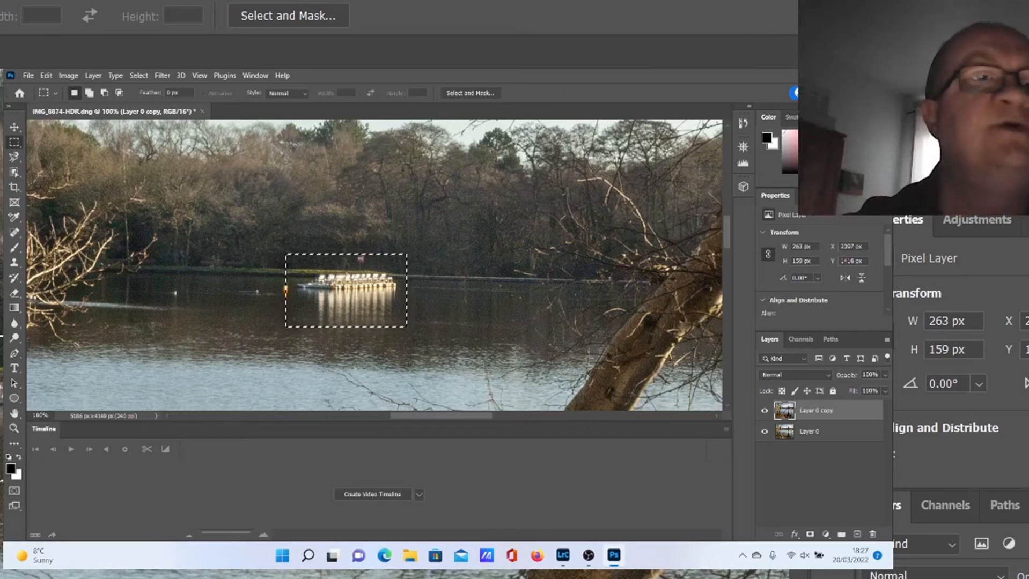
Step: Apply a Content-Aware fill to the boat selection and undo the fill
click(47, 76)
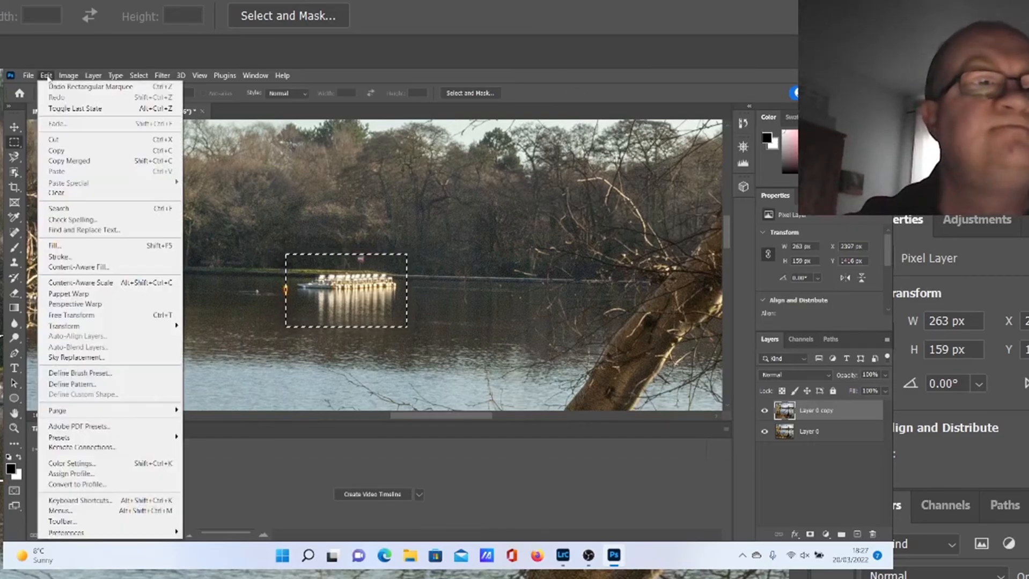
click(93, 250)
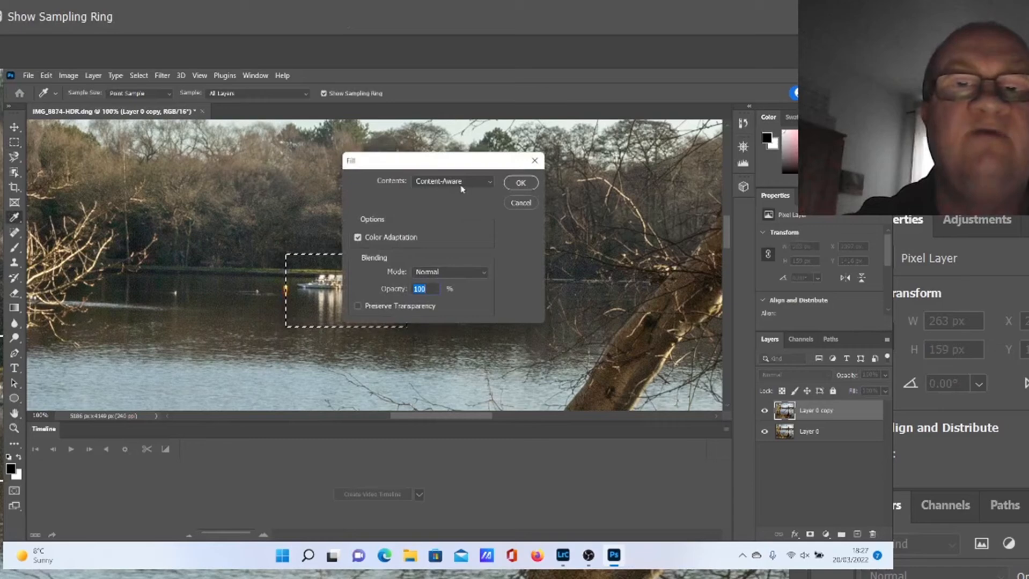
click(490, 184)
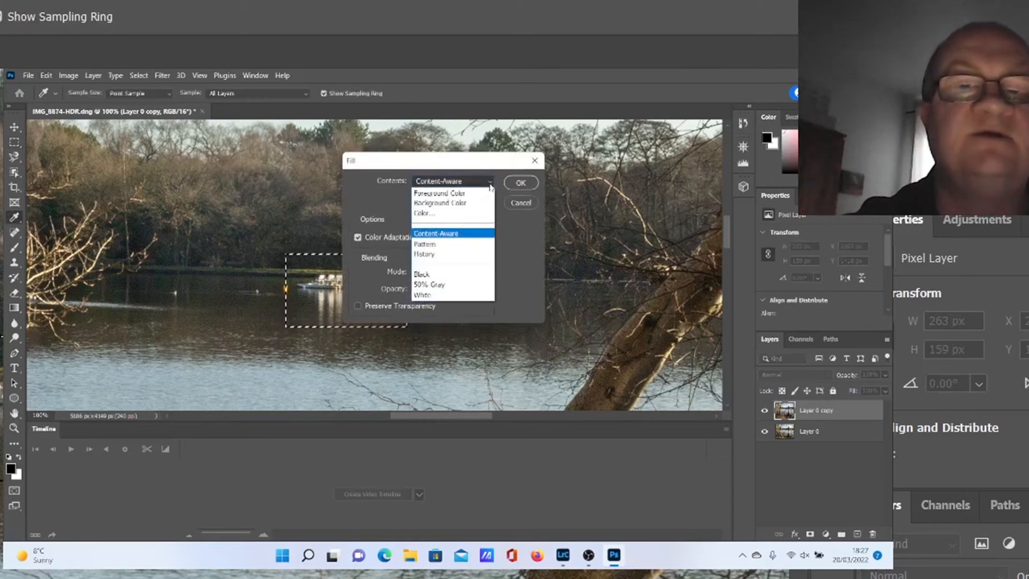
click(490, 185)
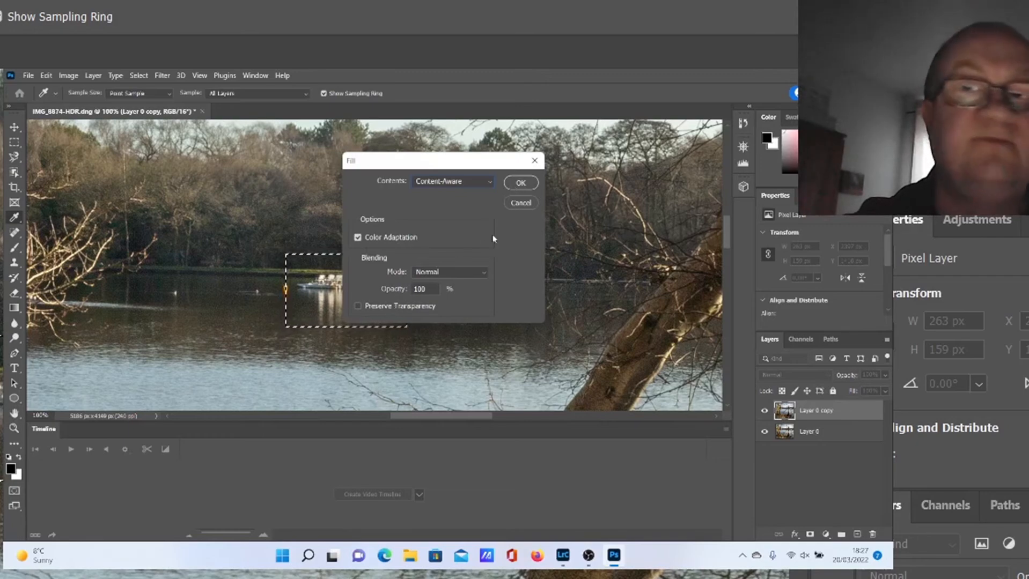
click(518, 183)
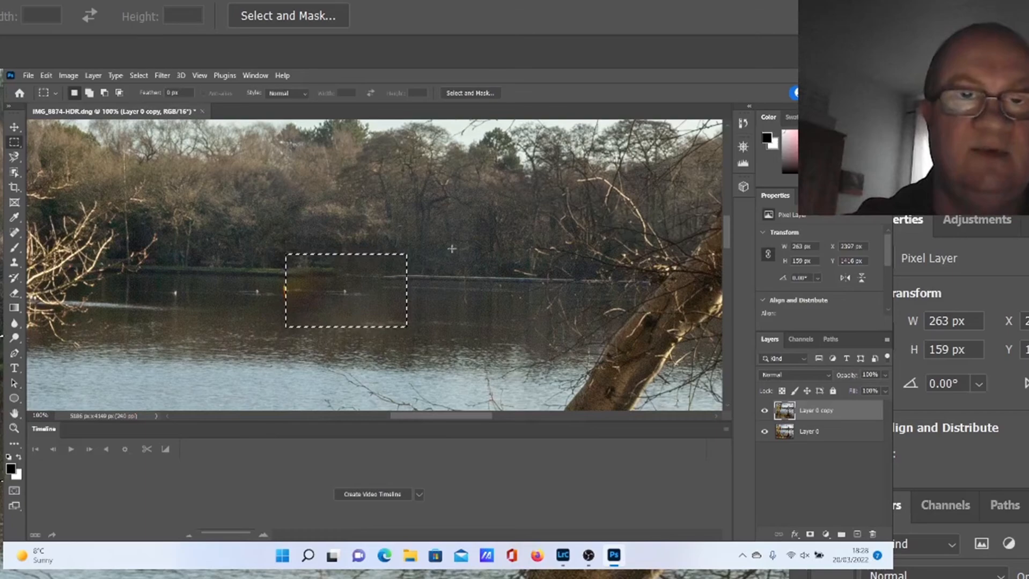
click(47, 76)
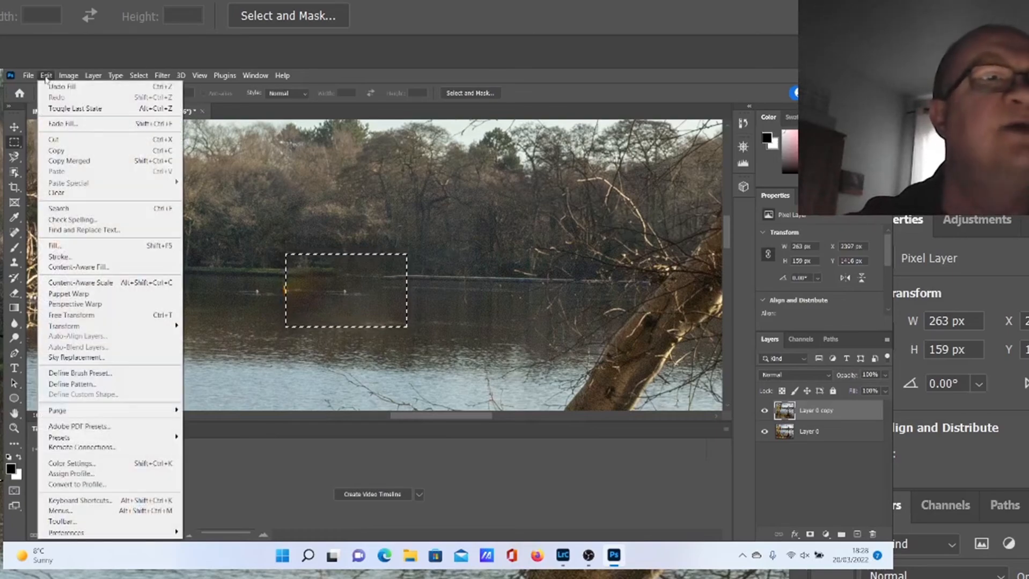
click(54, 87)
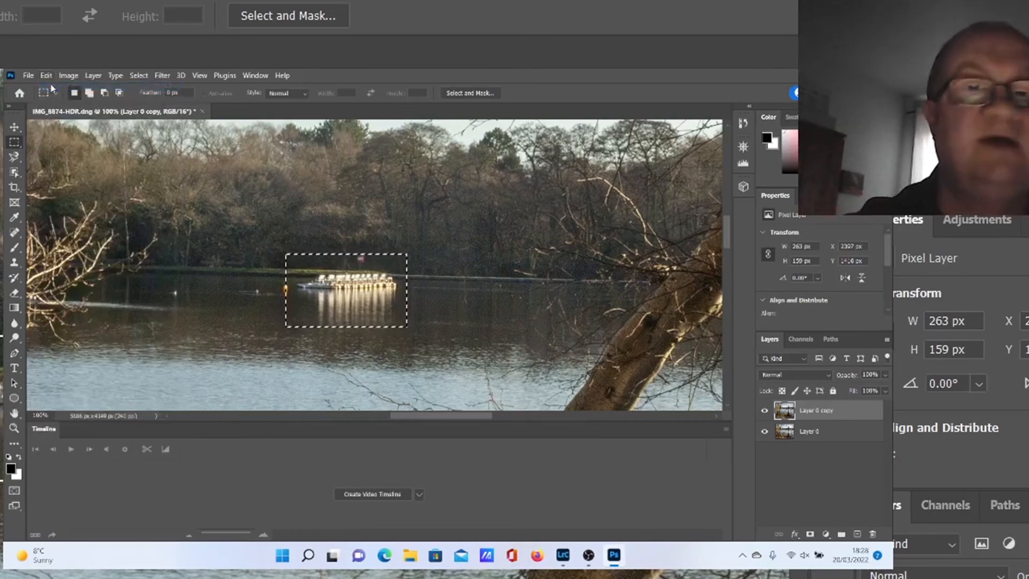
Step: Undo the marquee and redraw a selection about 243 × 166 px around the boats and their reflections
click(46, 76)
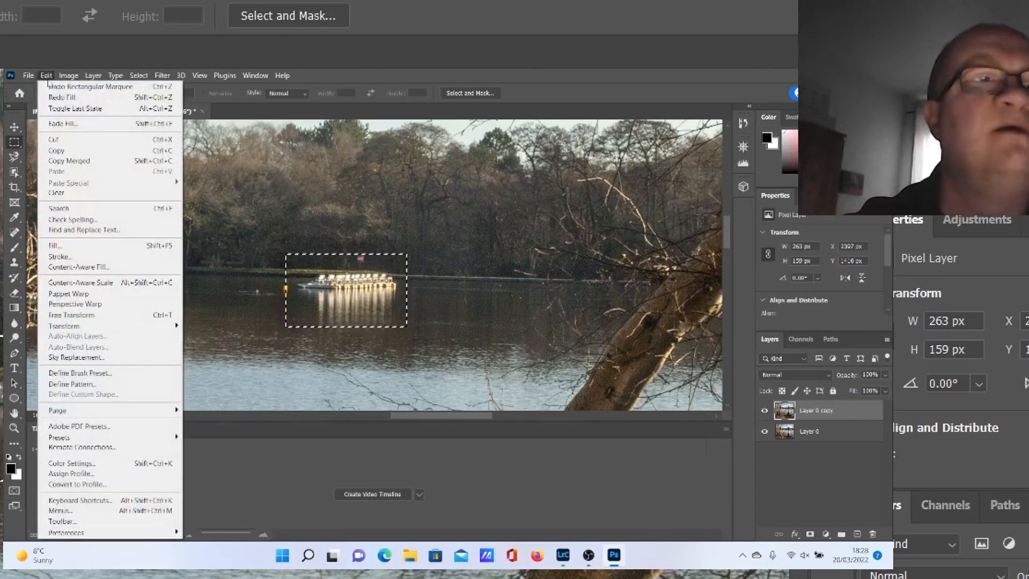
click(53, 86)
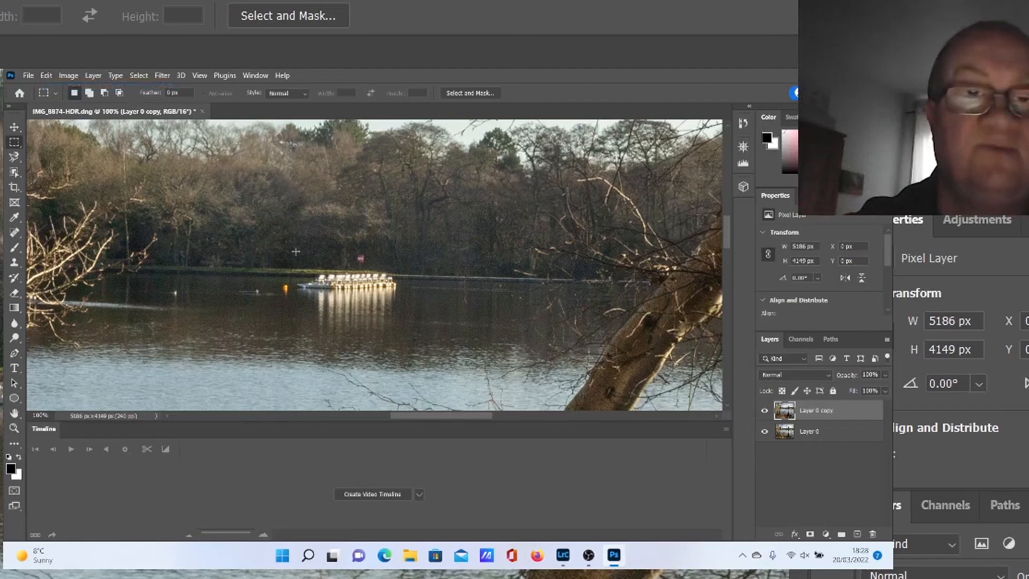
drag(295, 250, 408, 326)
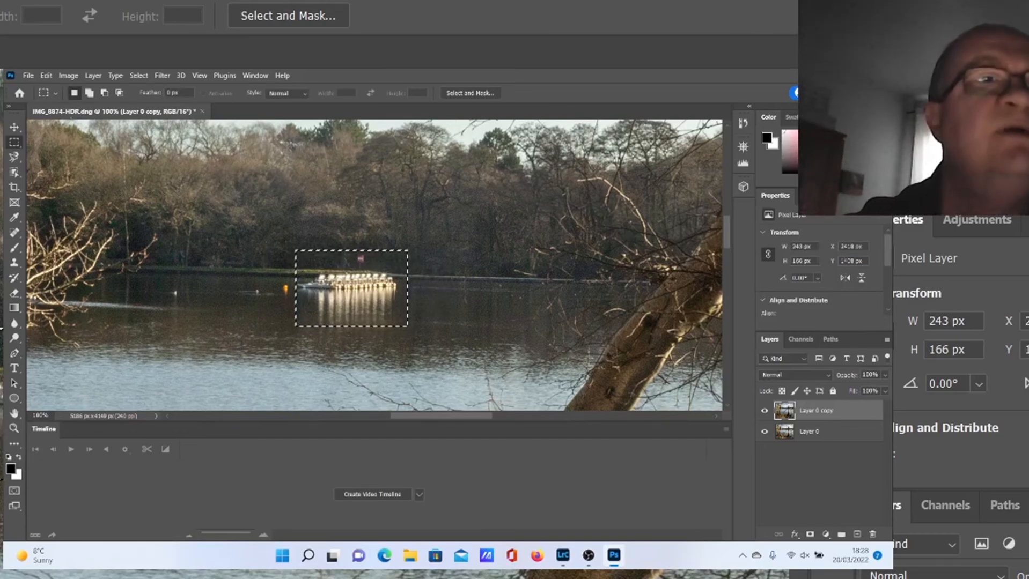
Step: Fill the boat selection with Content-Aware fill, then deselect it
click(46, 76)
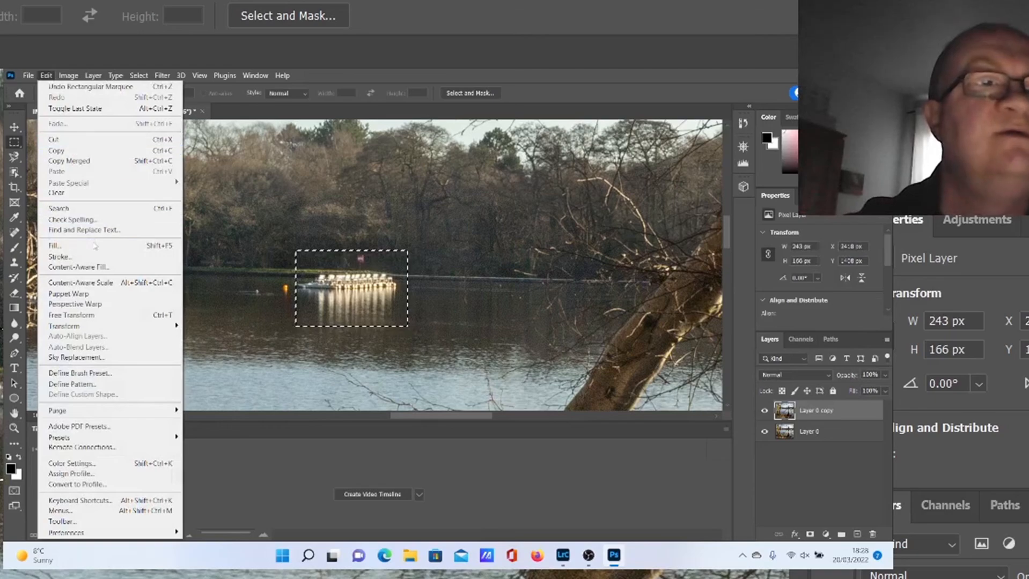
click(95, 245)
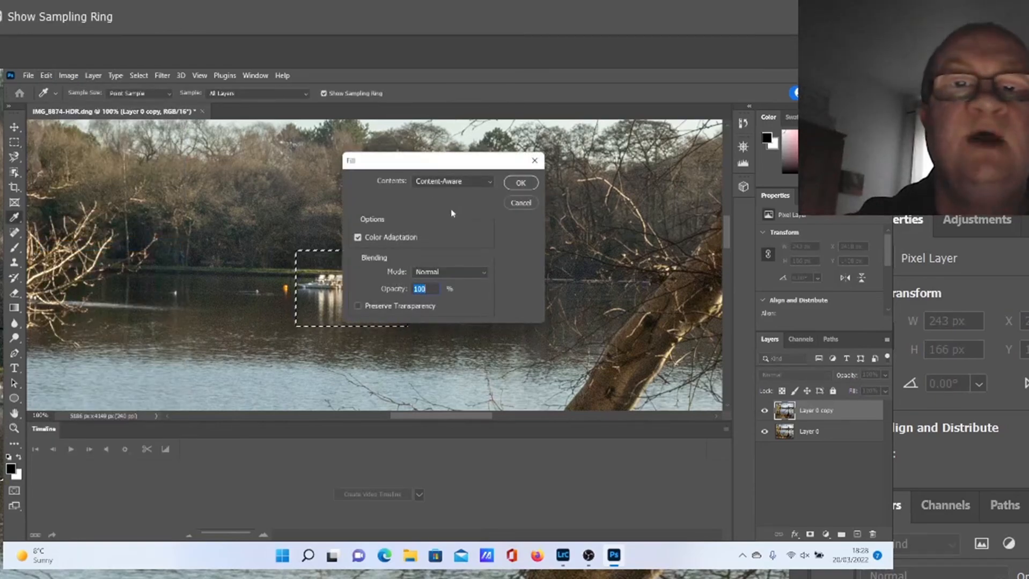
click(519, 185)
key(m)
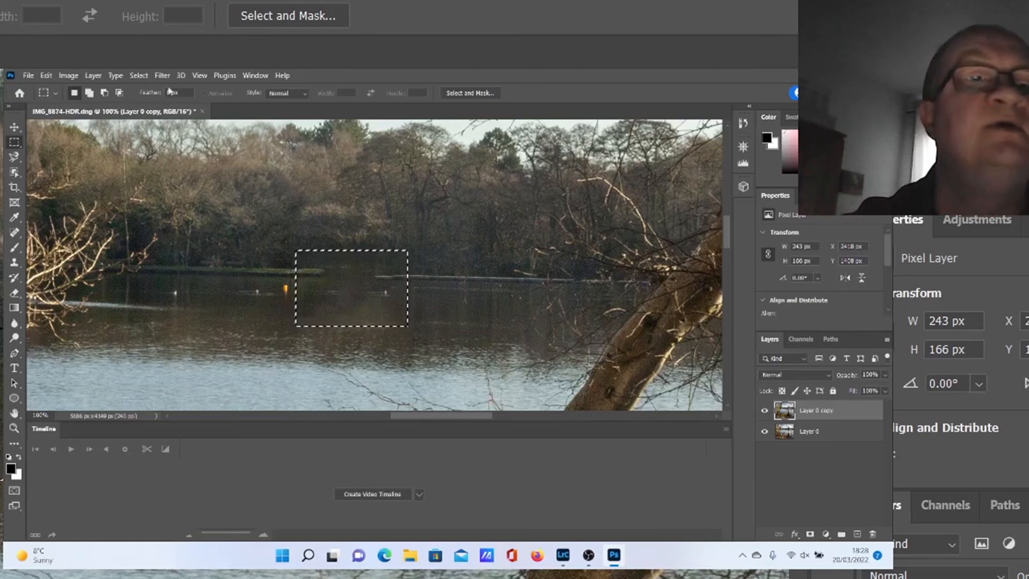
click(139, 75)
click(152, 99)
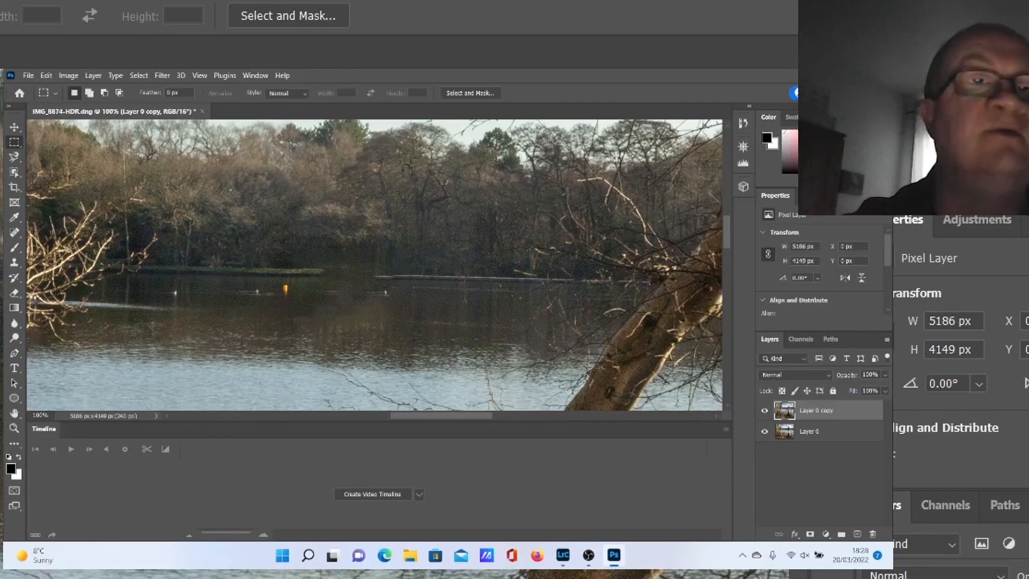
Step: Remove the orange buoy and small specks on the lake with the Spot Healing Brush at 70 px
click(199, 75)
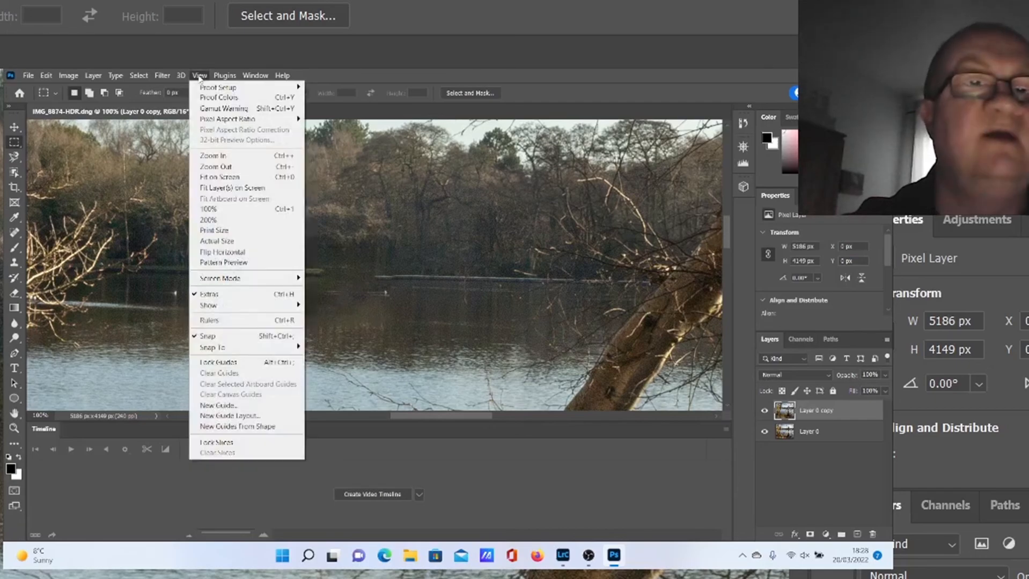
click(221, 178)
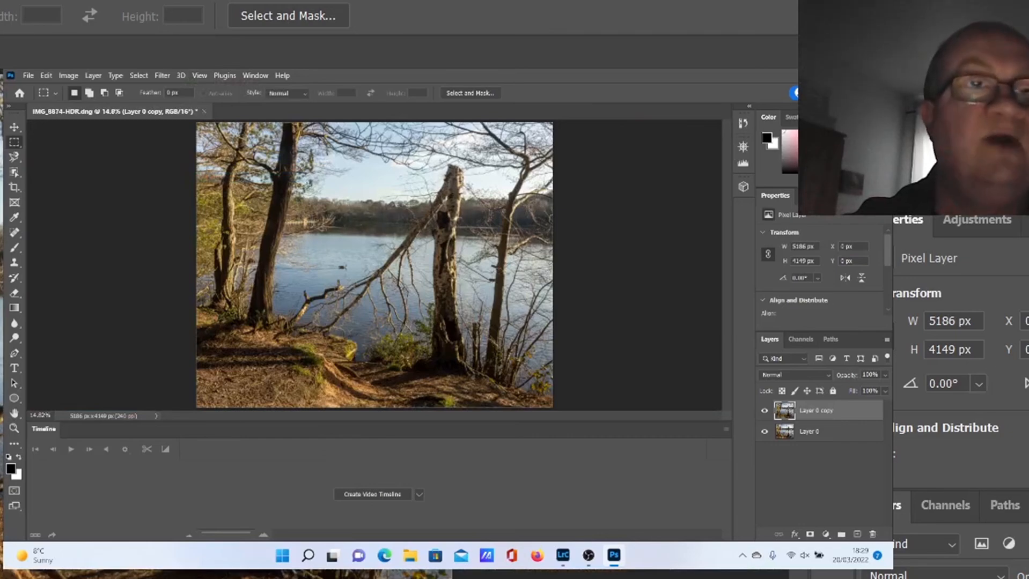
click(199, 75)
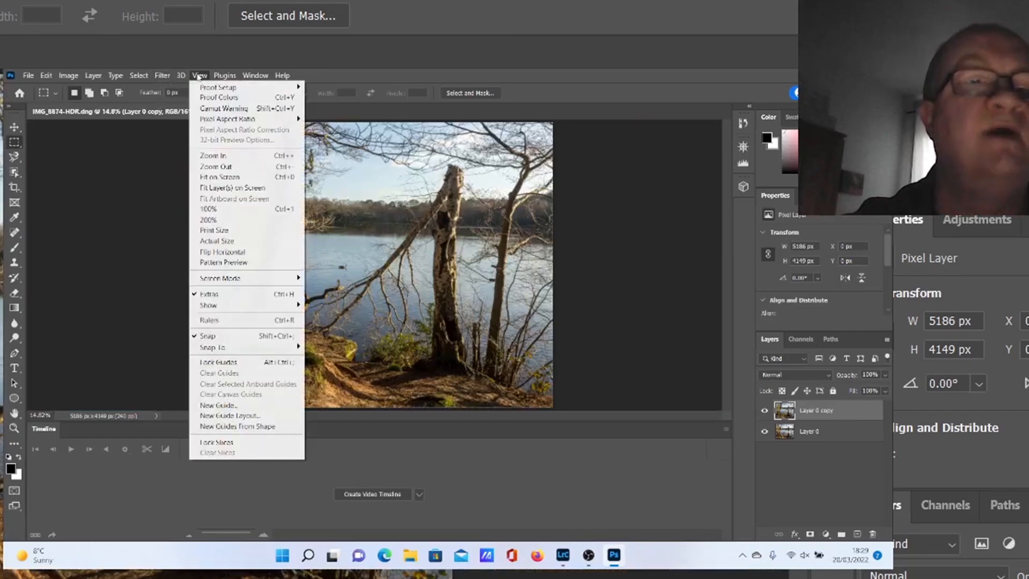
click(228, 209)
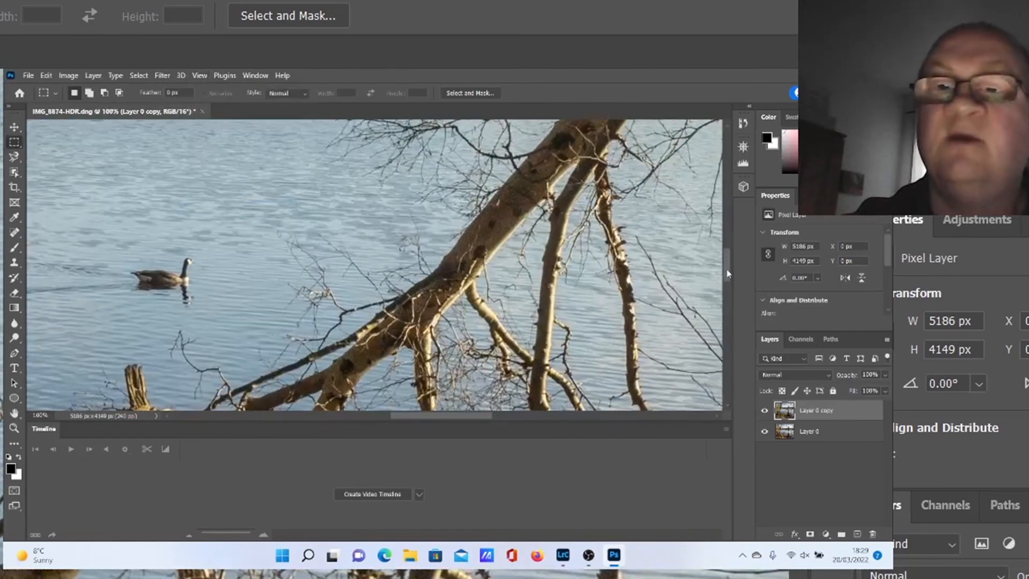
drag(727, 271, 726, 239)
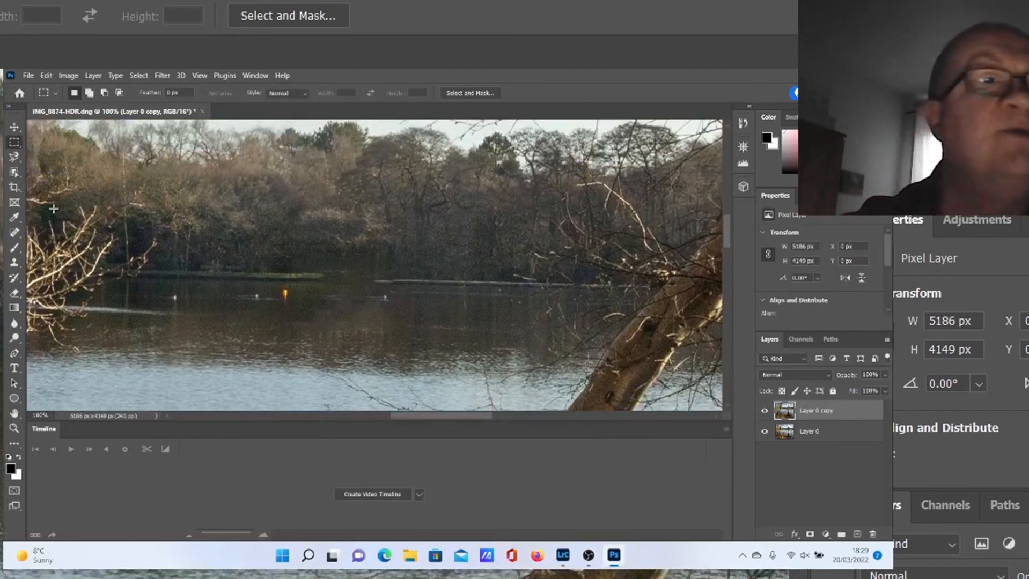
click(16, 233)
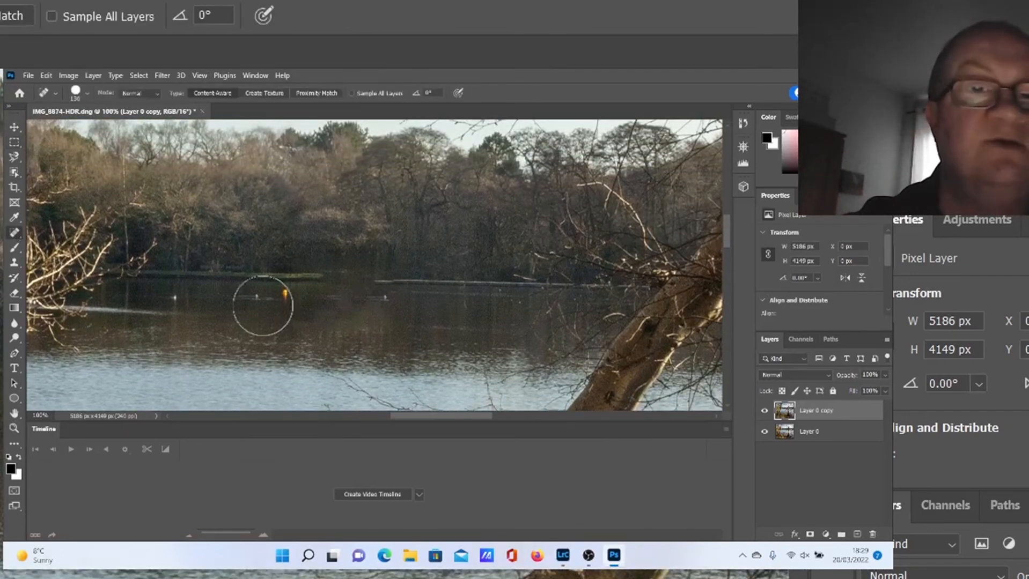
click(89, 95)
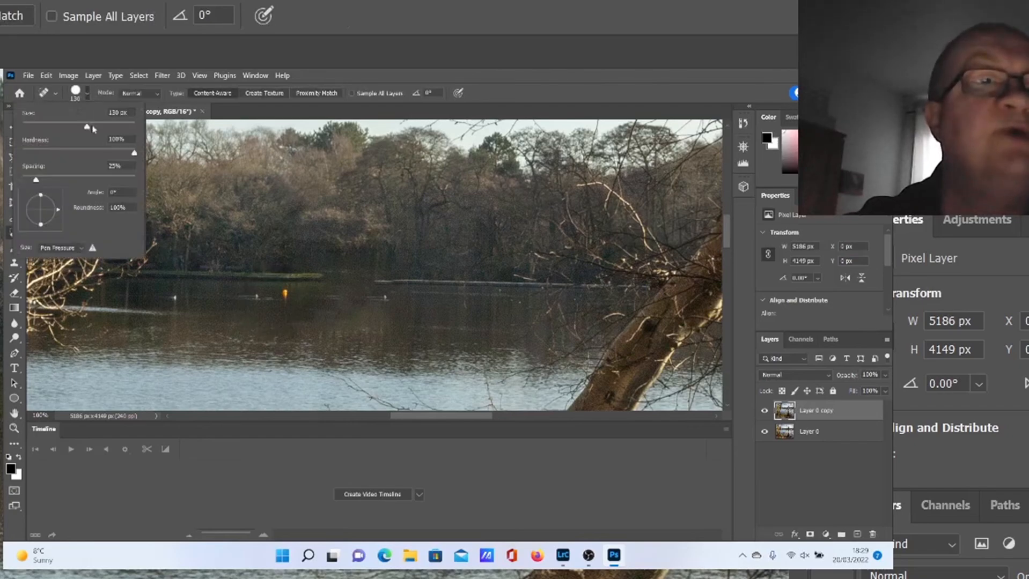
drag(88, 130, 65, 131)
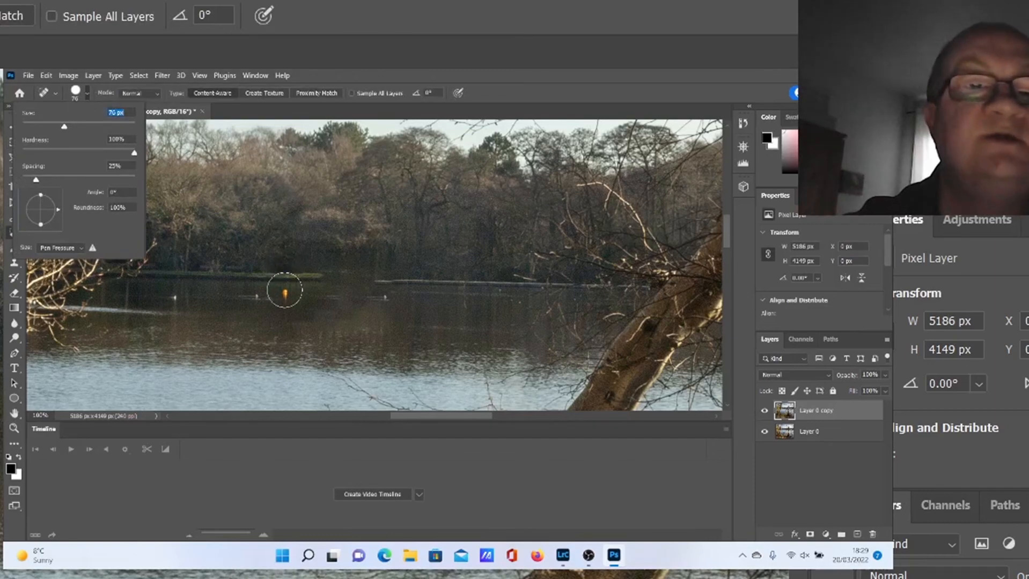
click(284, 295)
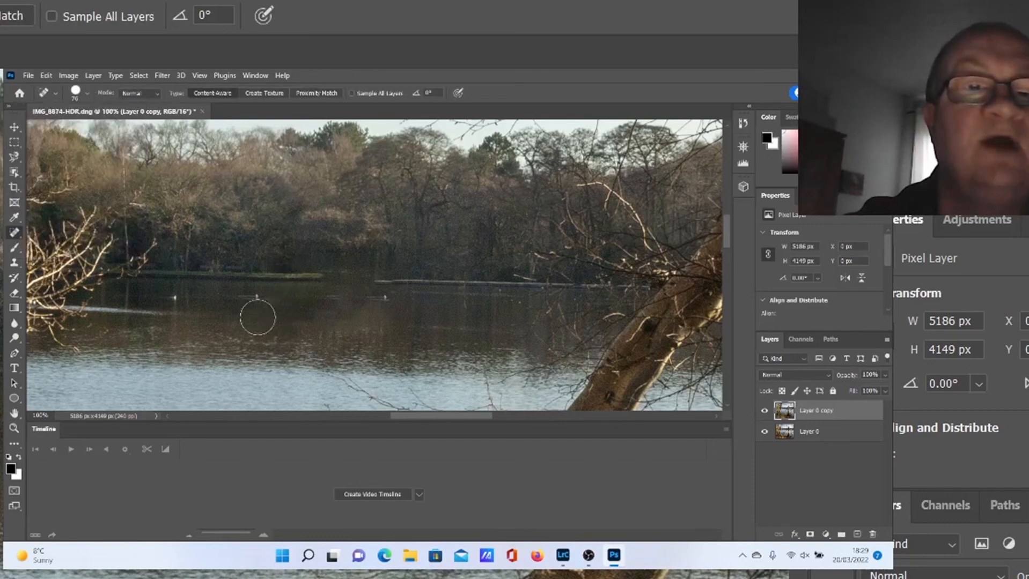
click(256, 302)
click(171, 299)
click(383, 303)
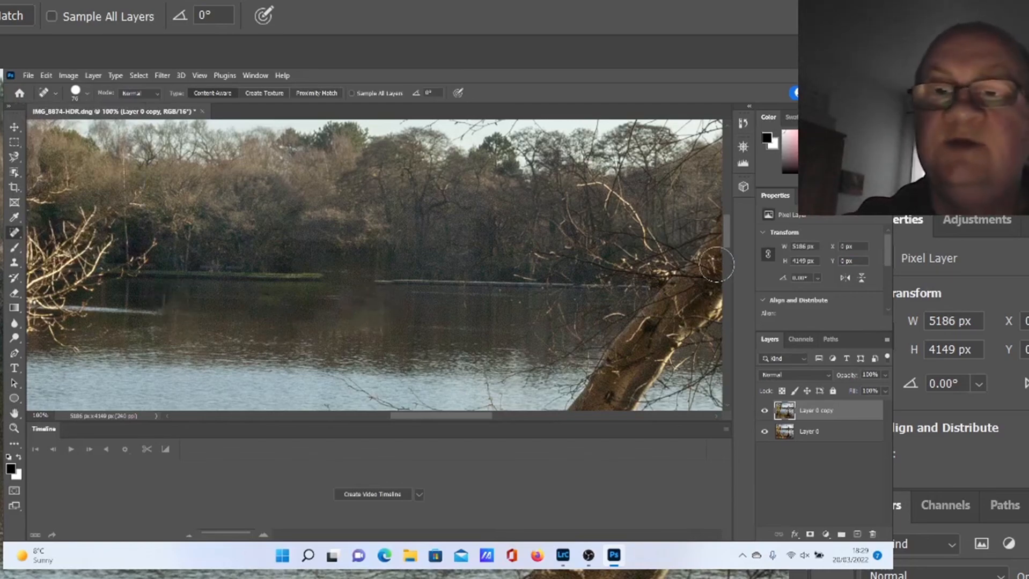
Step: Remove the swimming goose and its ripples from the lake with the Spot Healing Brush
scroll(721, 252, down, 5)
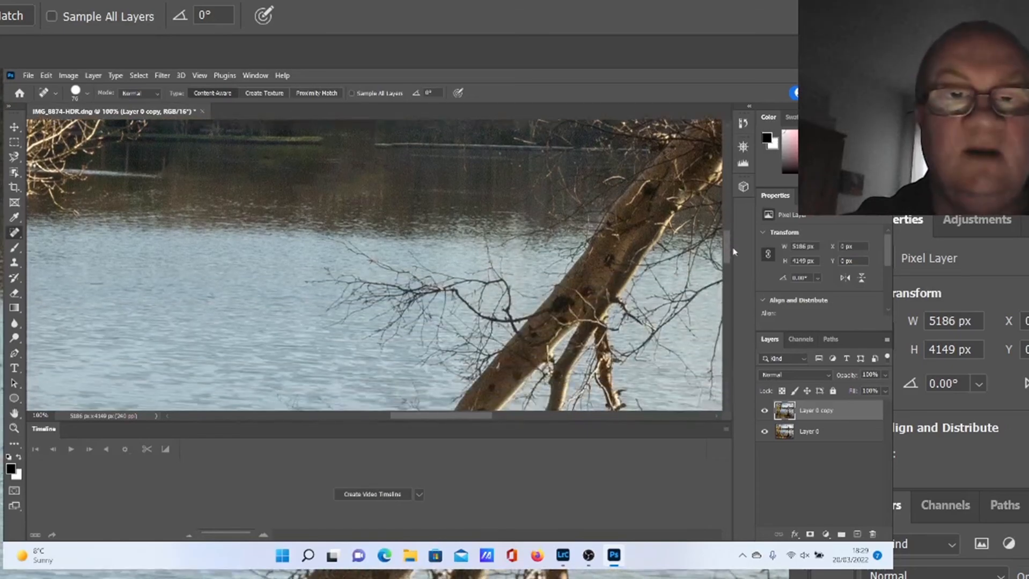
scroll(735, 263, down, 3)
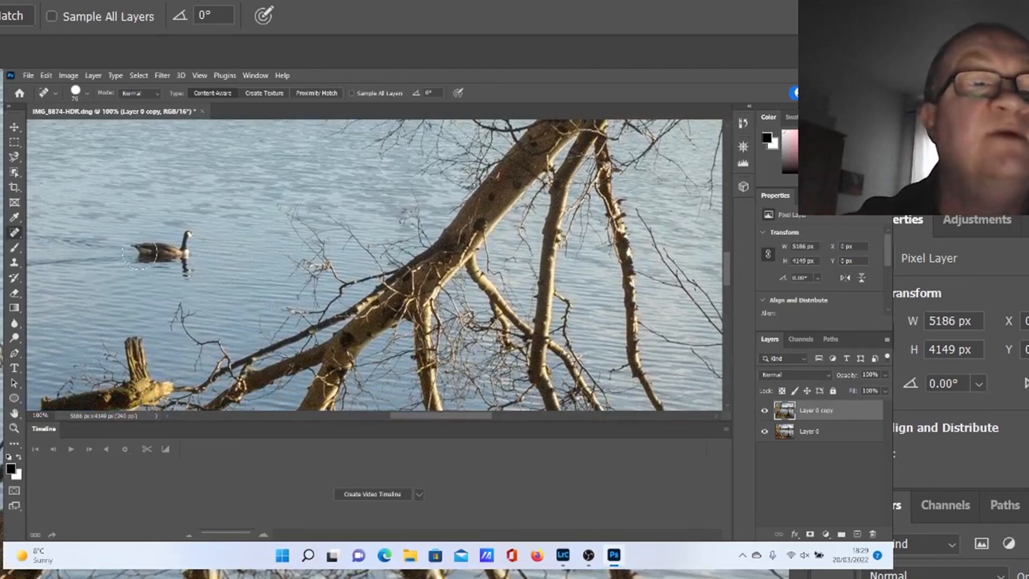
click(139, 252)
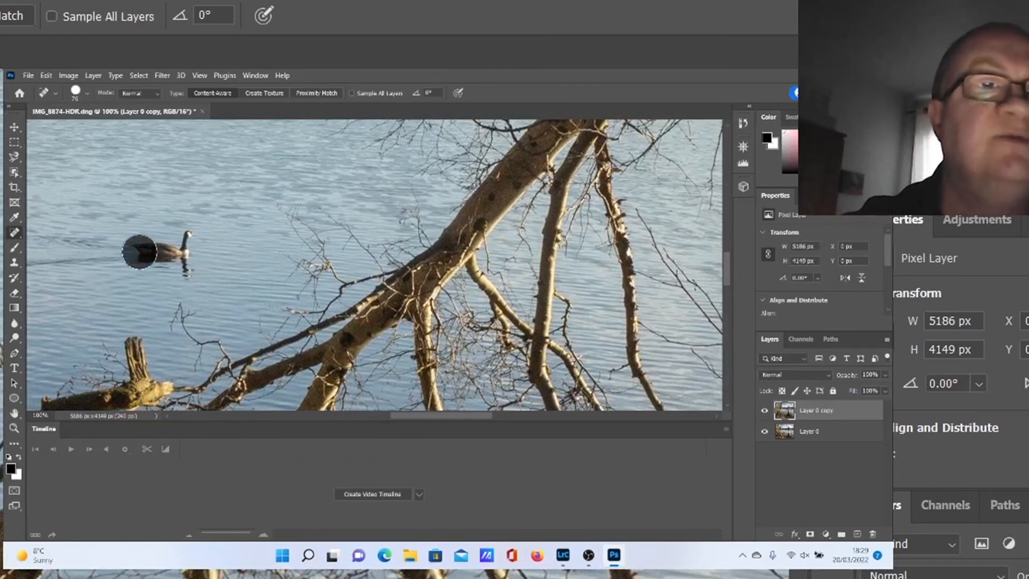
click(152, 253)
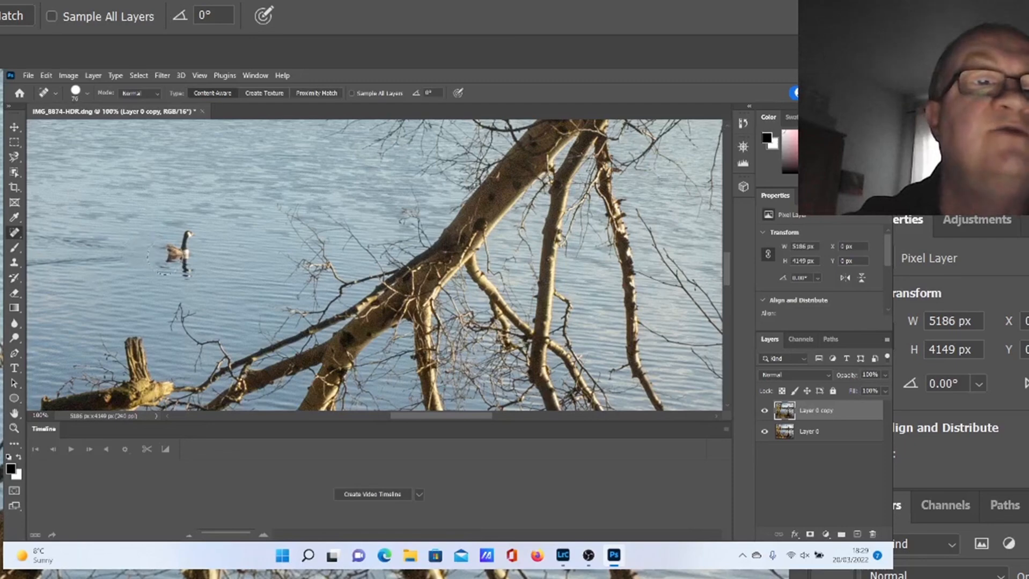
click(165, 257)
click(186, 244)
click(186, 266)
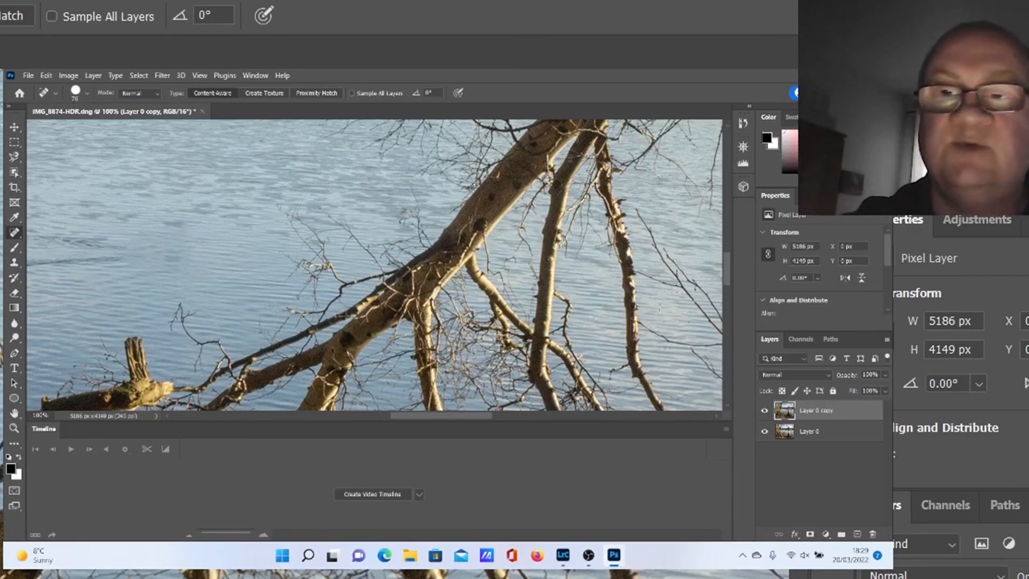
Step: Undo the last spot-healing stroke and fit the whole image on screen
drag(719, 333, 545, 266)
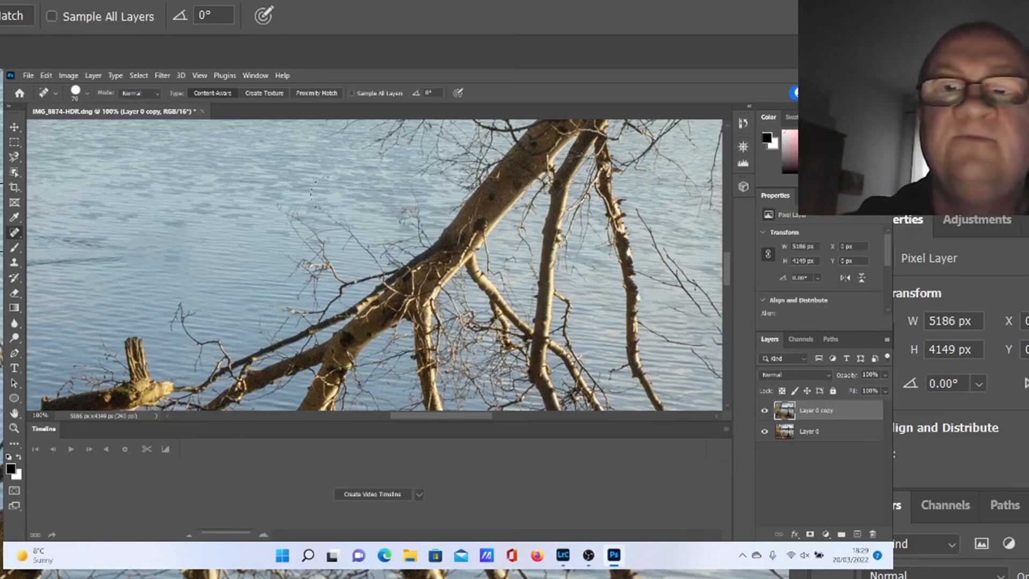
click(47, 76)
click(56, 87)
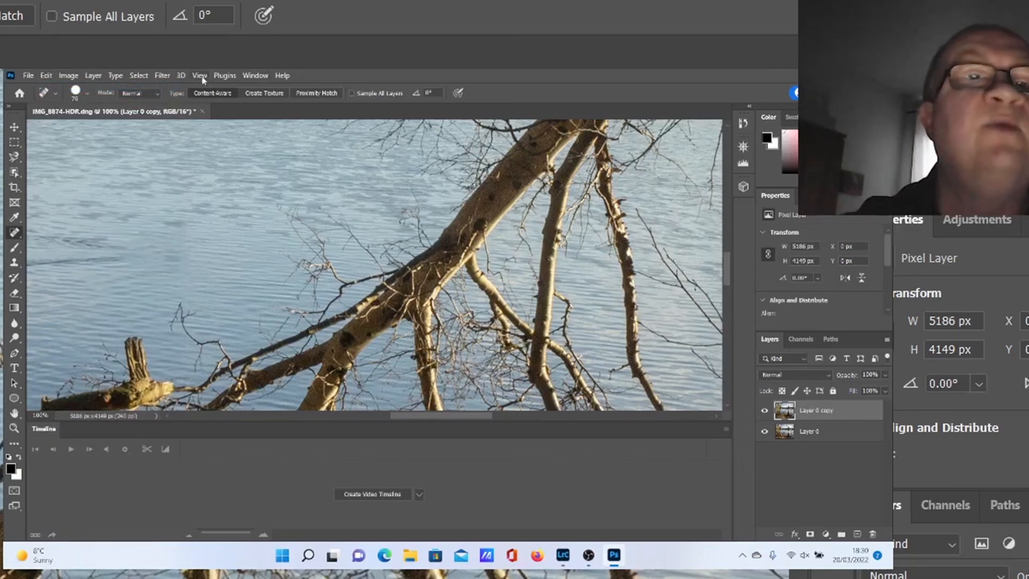
click(199, 76)
click(232, 179)
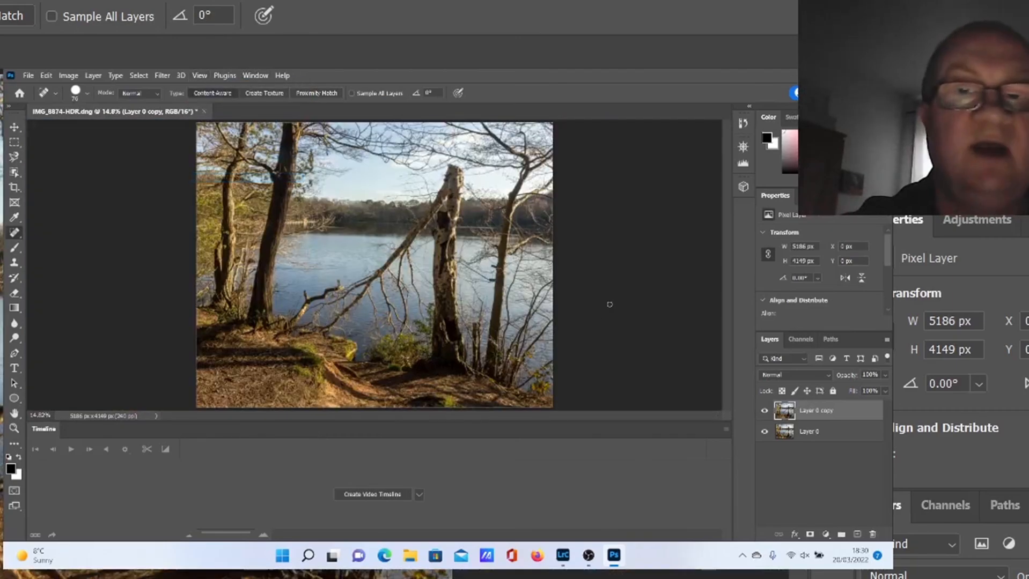
Step: Save the edited image and close the document
click(28, 76)
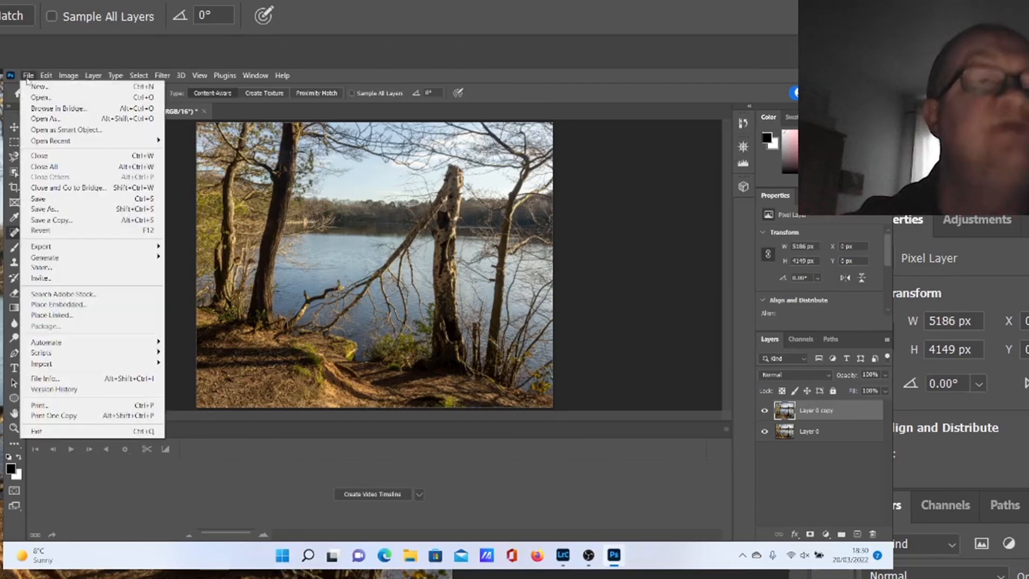
click(60, 198)
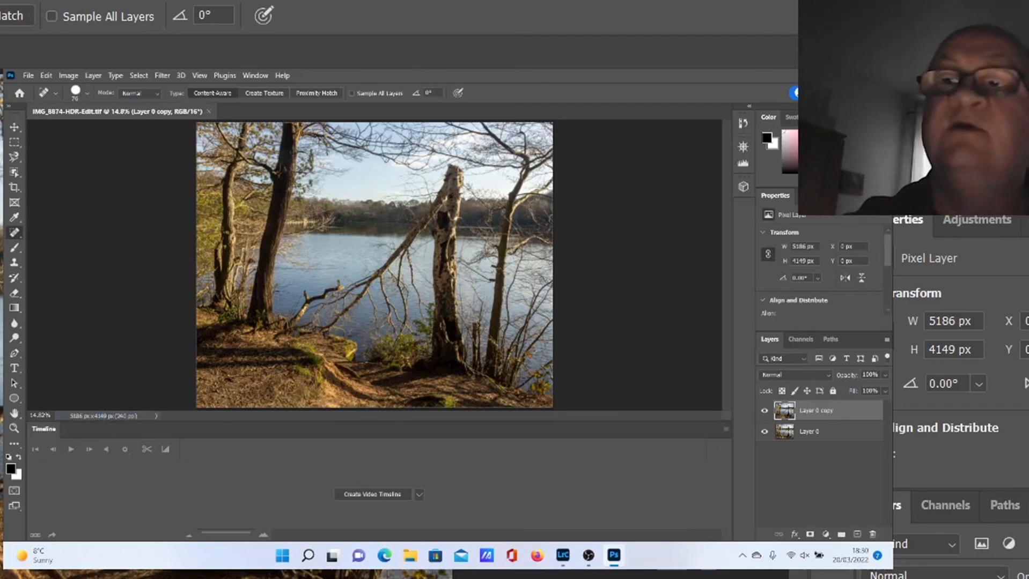
click(882, 75)
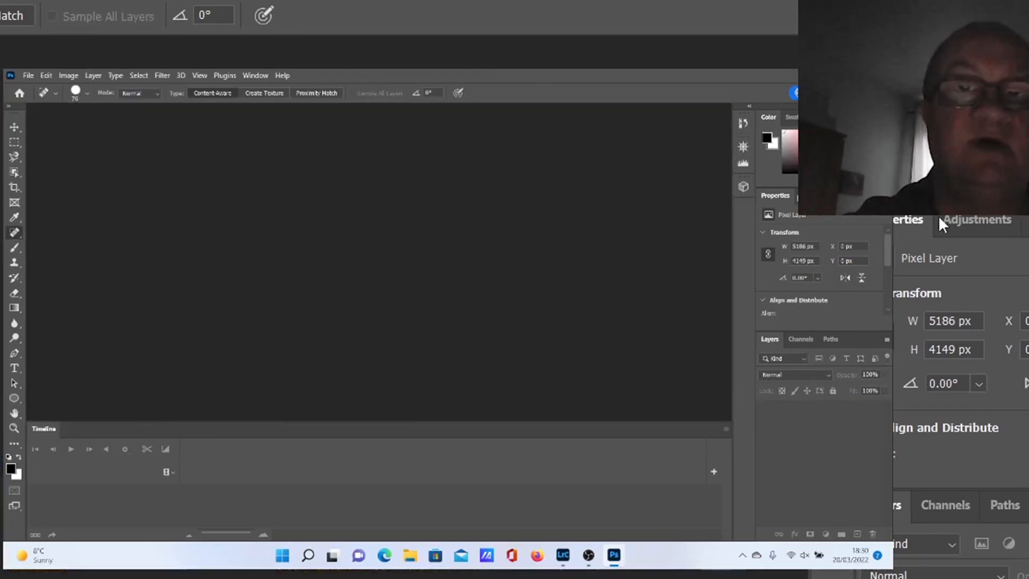